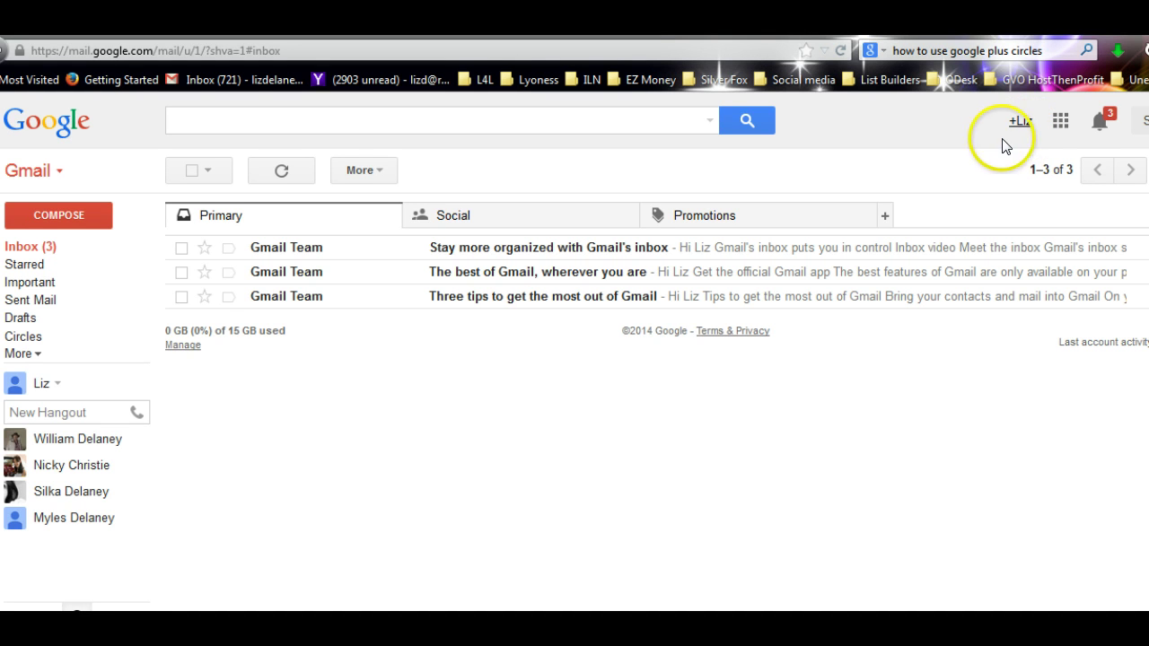
# - Go from Gmail to the Google+ home stream and scroll through the feed
pyautogui.click(1021, 122)
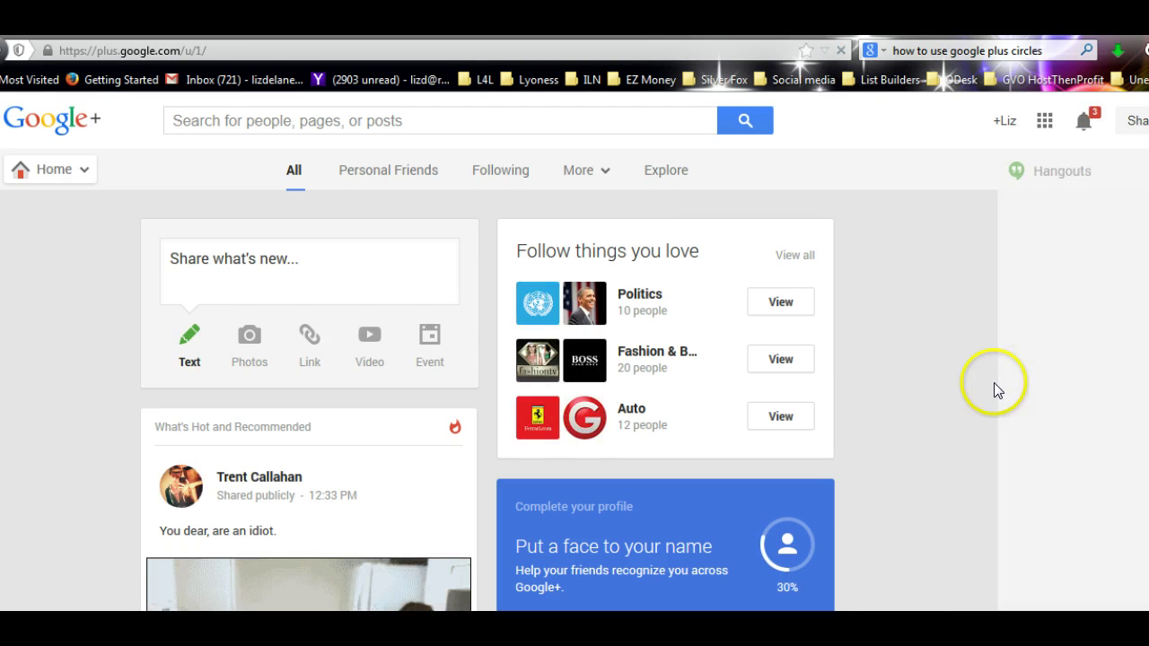
pyautogui.scroll(-10, 955, 377)
pyautogui.scroll(-5, 955, 384)
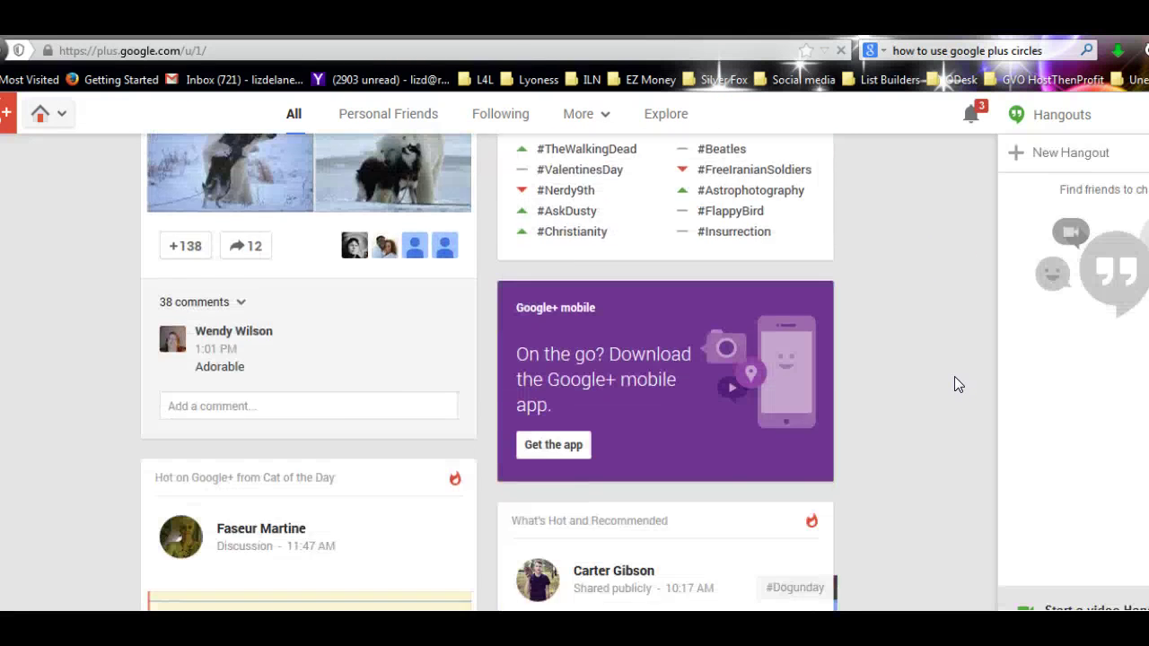
pyautogui.scroll(-15, 955, 378)
pyautogui.press('Home')
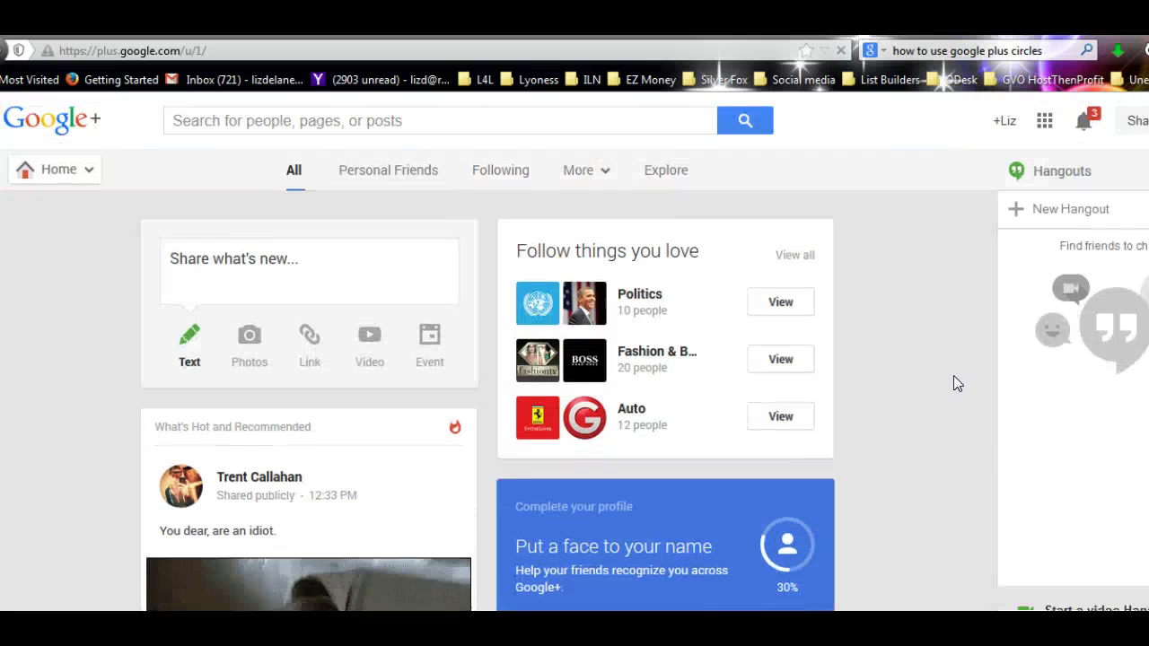
pyautogui.scroll(-15, 952, 349)
pyautogui.scroll(15, 950, 349)
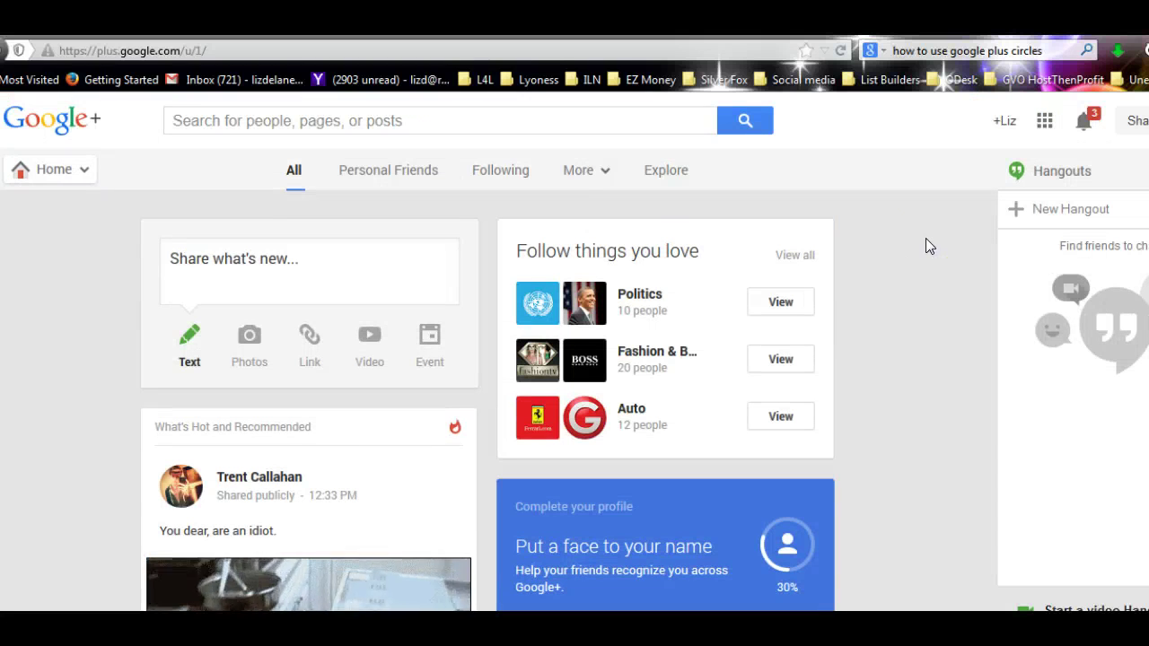
# - Choose Profile from the navigation menu and scroll through your profile's Posts tab
pyautogui.moveTo(52, 179)
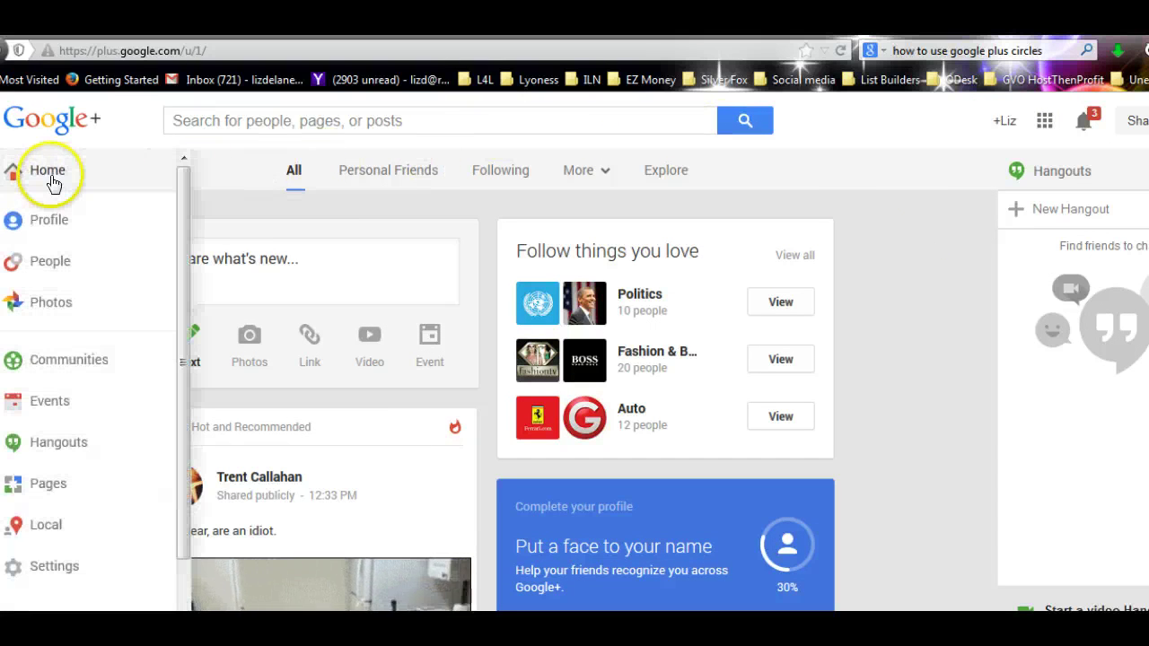
pyautogui.click(49, 223)
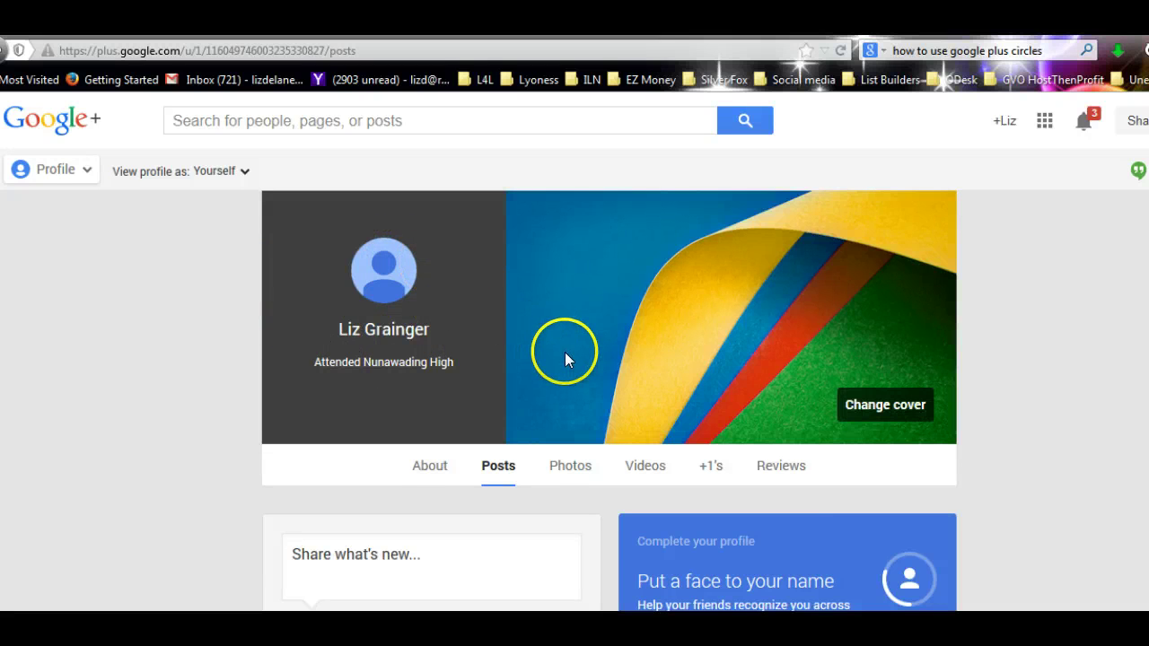
pyautogui.scroll(-3, 564, 352)
pyautogui.scroll(-1, 567, 355)
pyautogui.scroll(3, 566, 353)
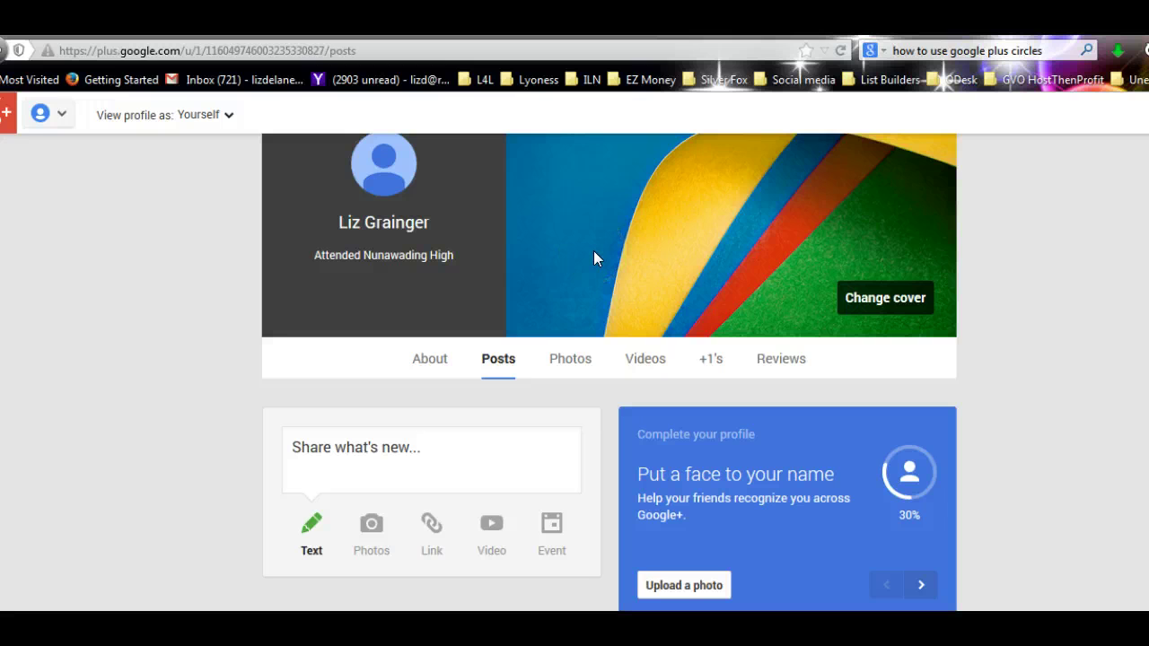
# - View the profile's About tab, scrolling through People, Work, Education and Basic Information
pyautogui.click(425, 362)
pyautogui.scroll(-5, 609, 391)
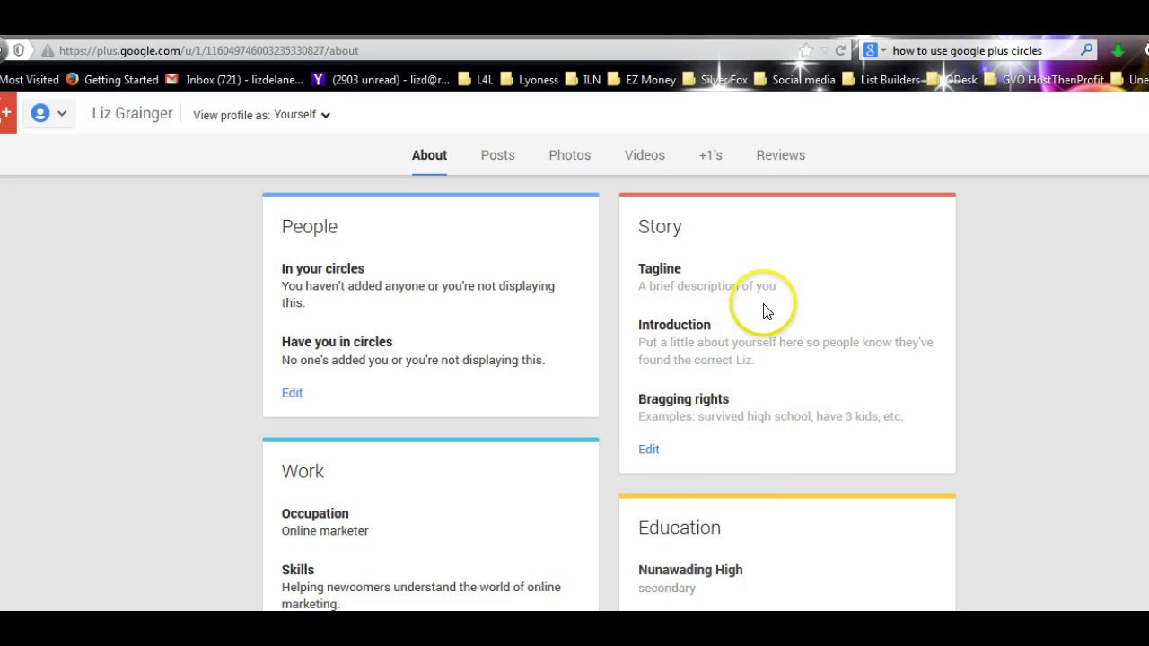
pyautogui.scroll(-3, 838, 457)
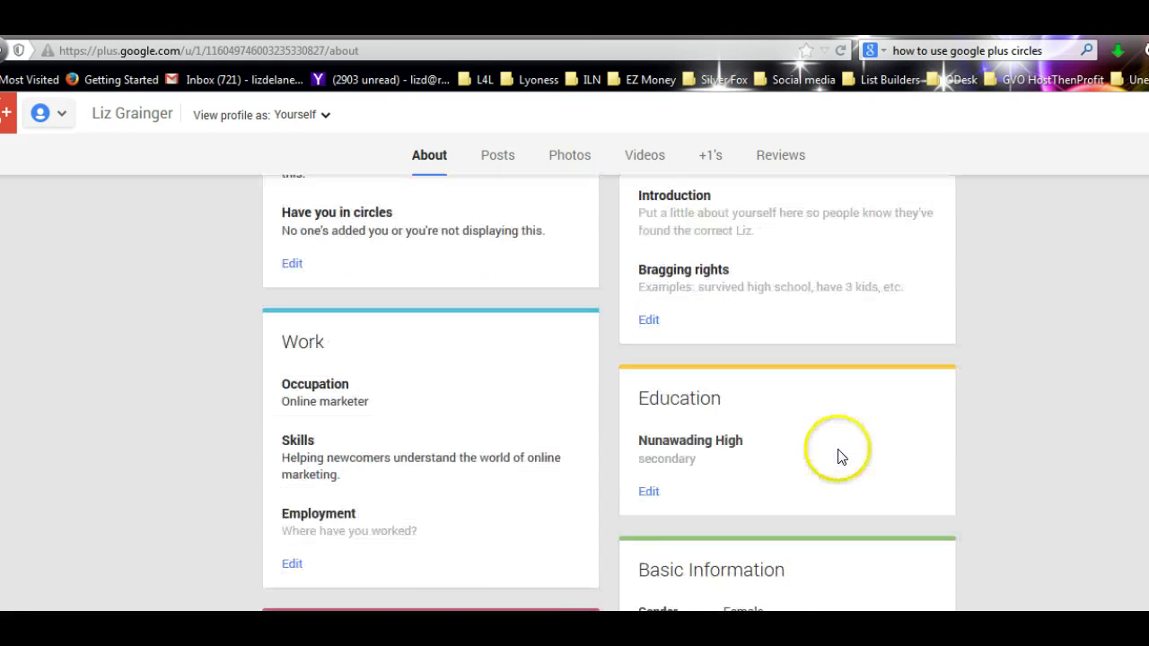
pyautogui.scroll(-2, 838, 457)
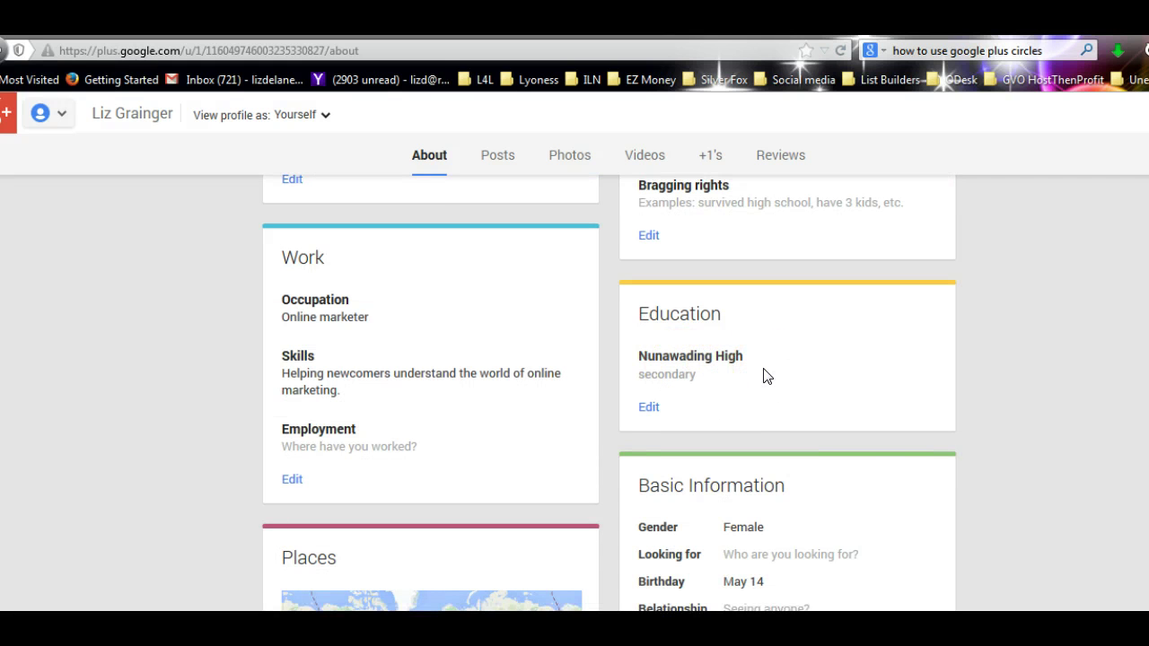
pyautogui.scroll(-2, 766, 375)
pyautogui.scroll(-2, 765, 368)
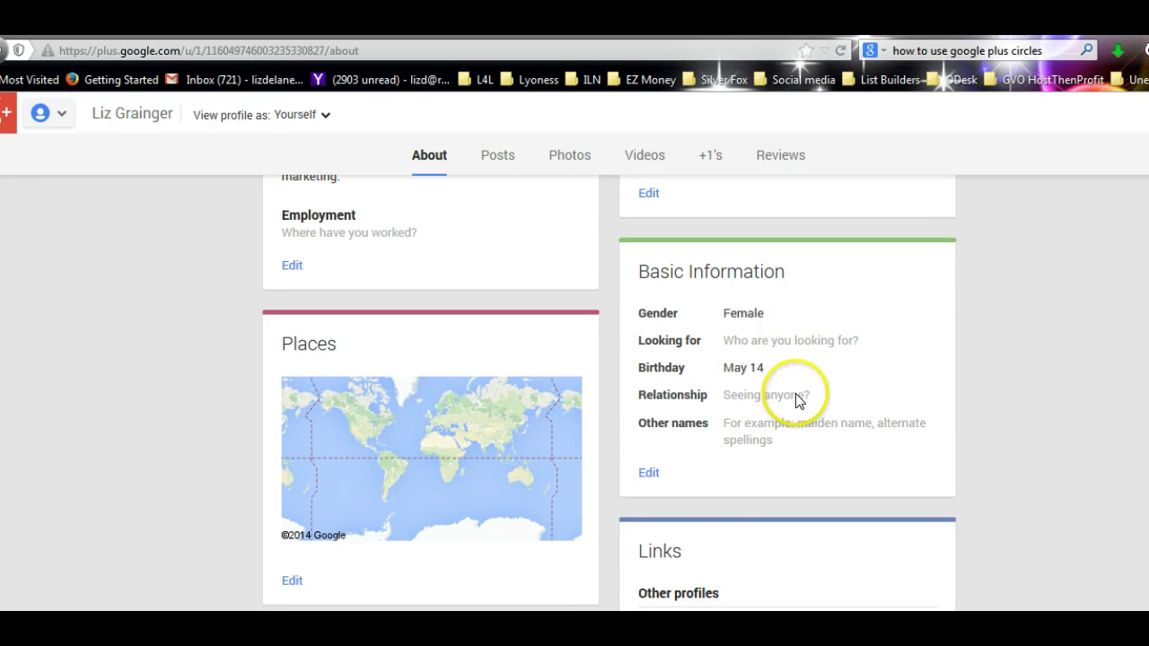
pyautogui.scroll(6, 798, 395)
pyautogui.scroll(4, 798, 401)
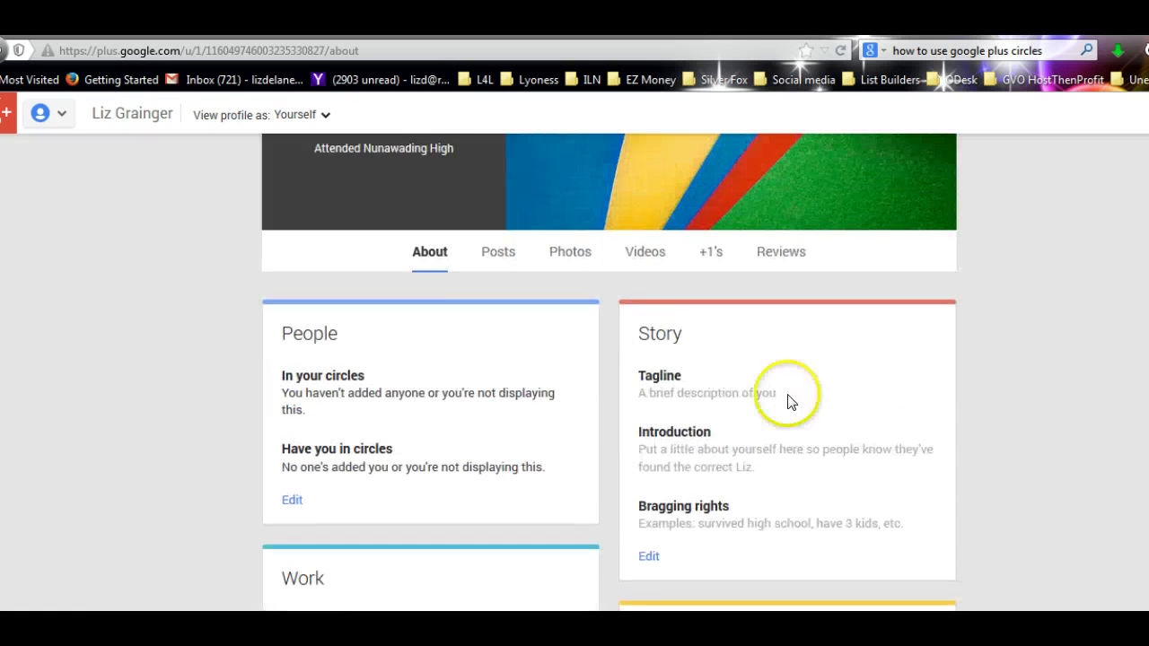
pyautogui.scroll(-6, 401, 423)
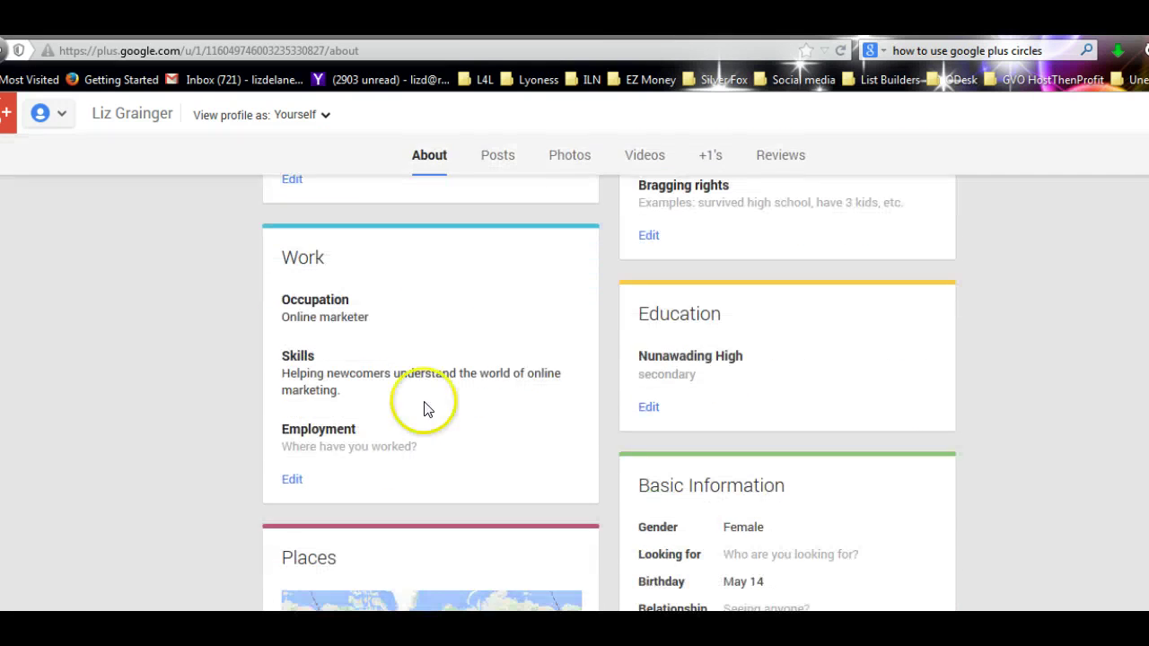
pyautogui.scroll(6, 431, 321)
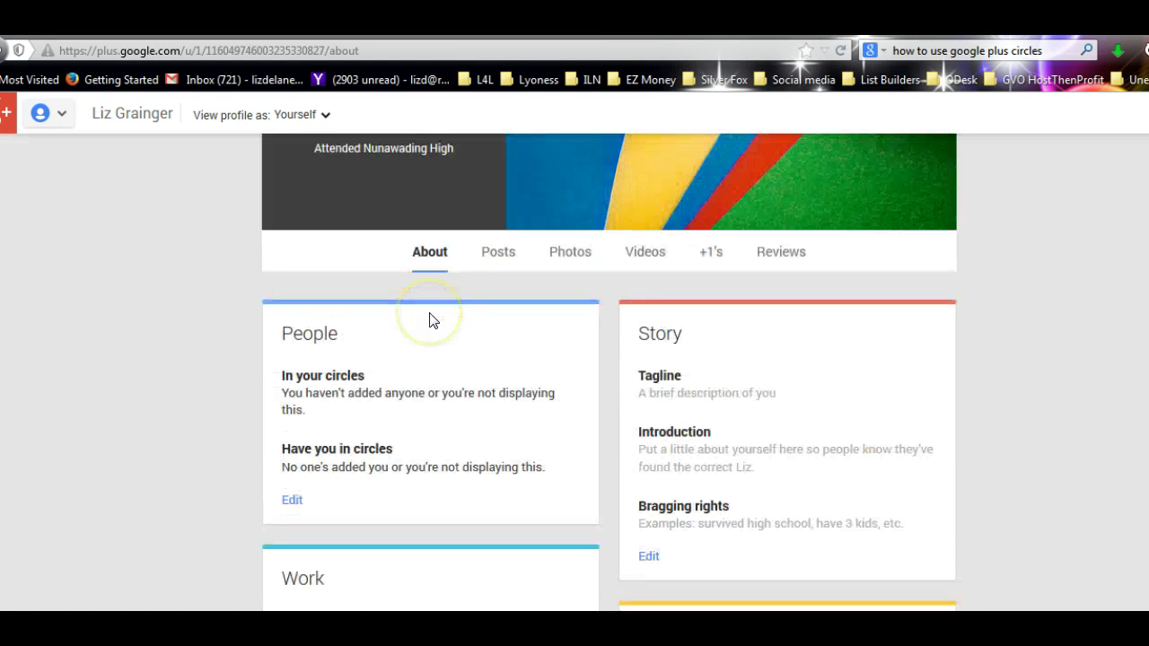
# - Open another section of the profile page and scroll through it
pyautogui.click(427, 345)
pyautogui.scroll(-6, 428, 345)
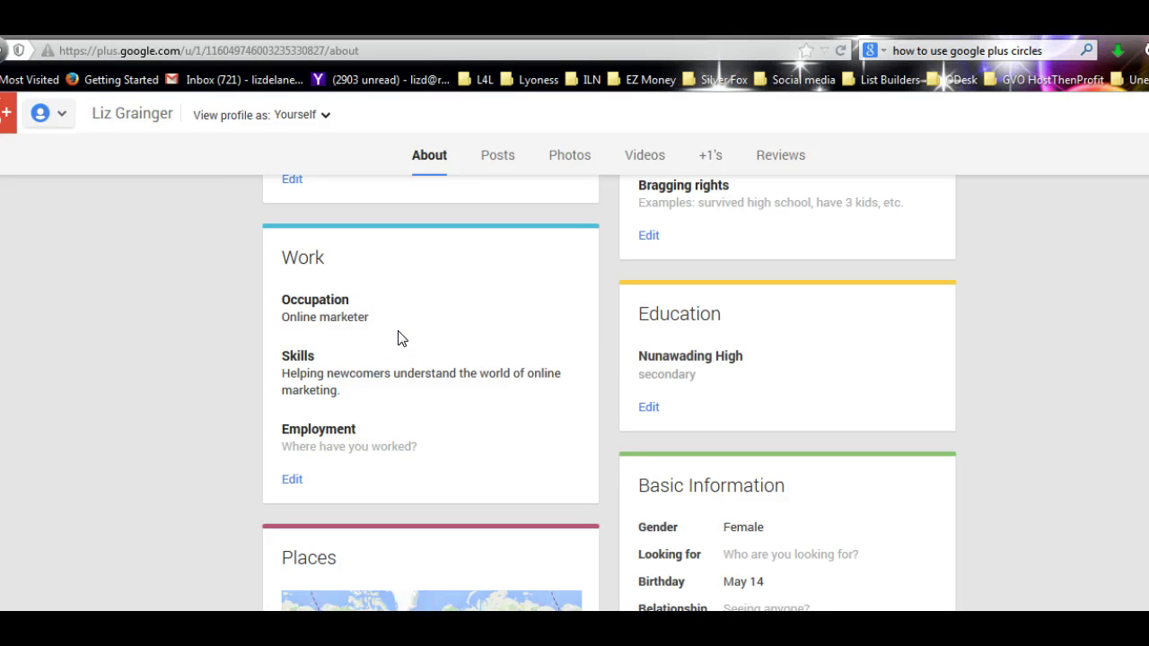
pyautogui.scroll(-10, 400, 338)
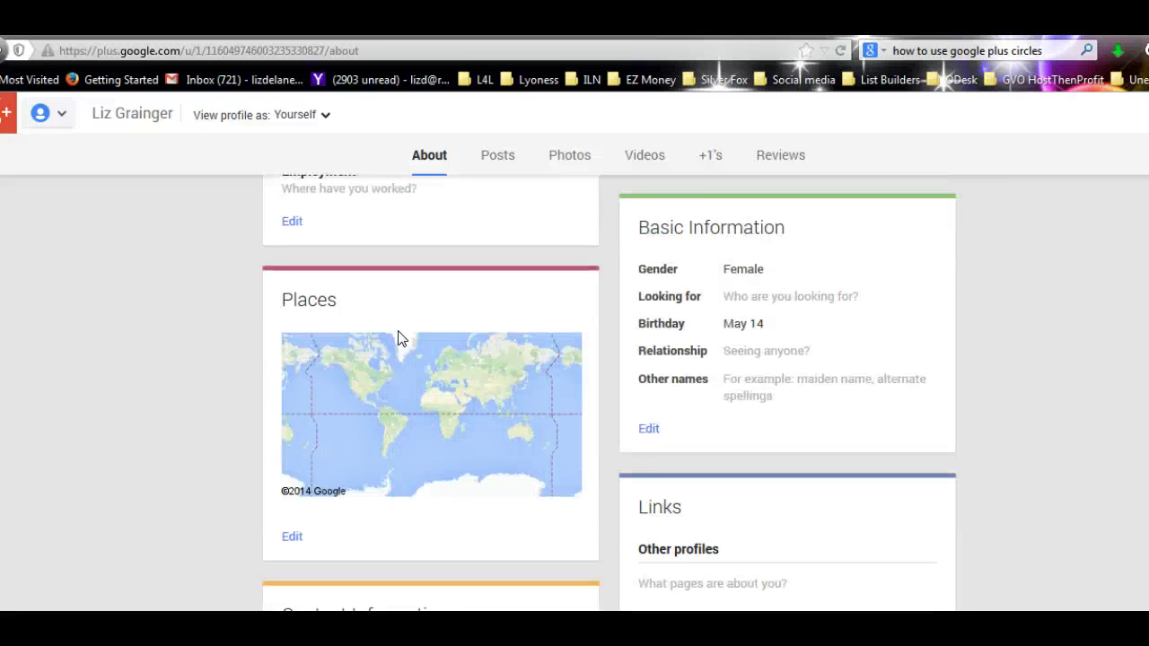
pyautogui.scroll(12, 399, 334)
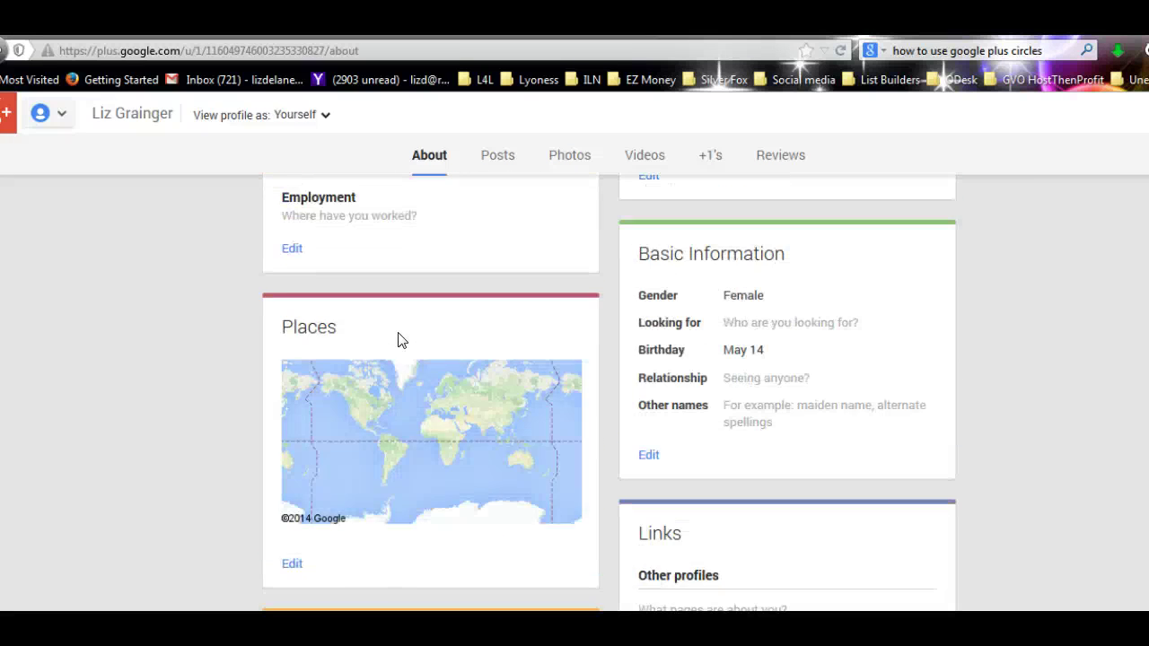
# - Open the People section's Find people page and scroll its suggestions
pyautogui.moveTo(28, 119)
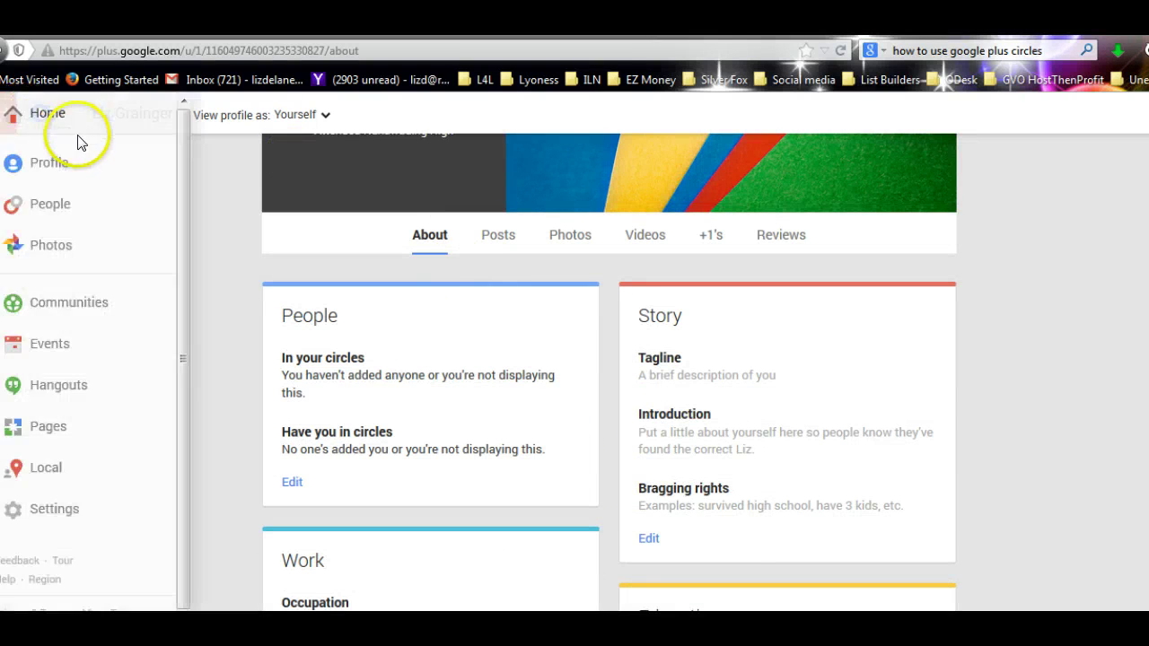
pyautogui.click(51, 215)
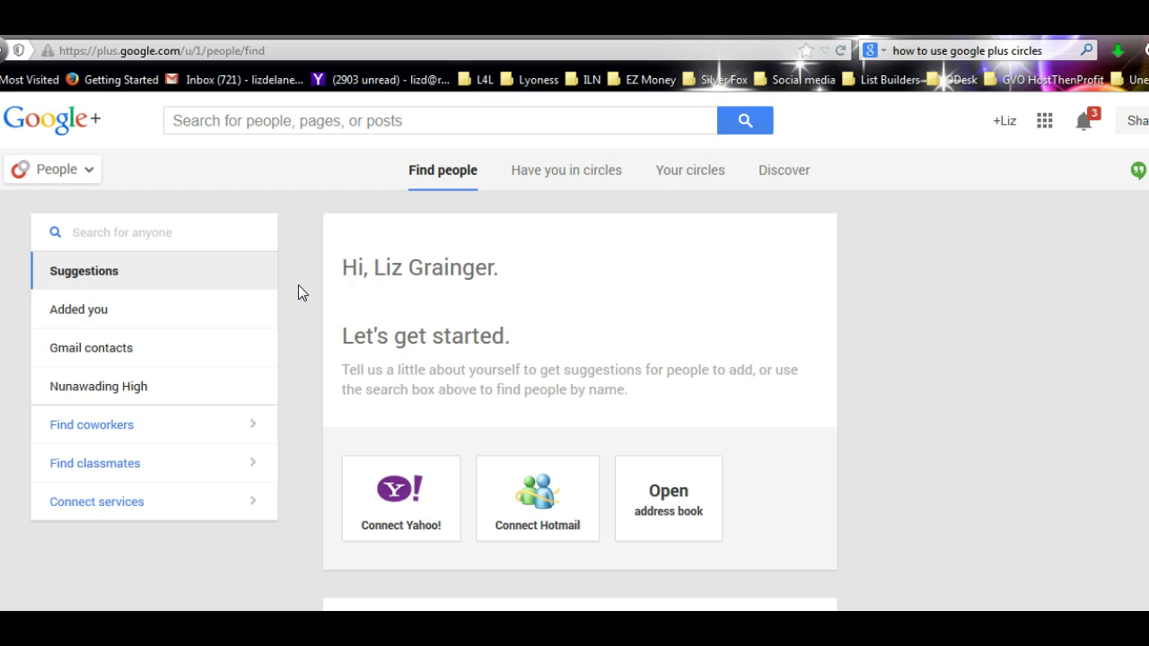
pyautogui.scroll(-7, 300, 292)
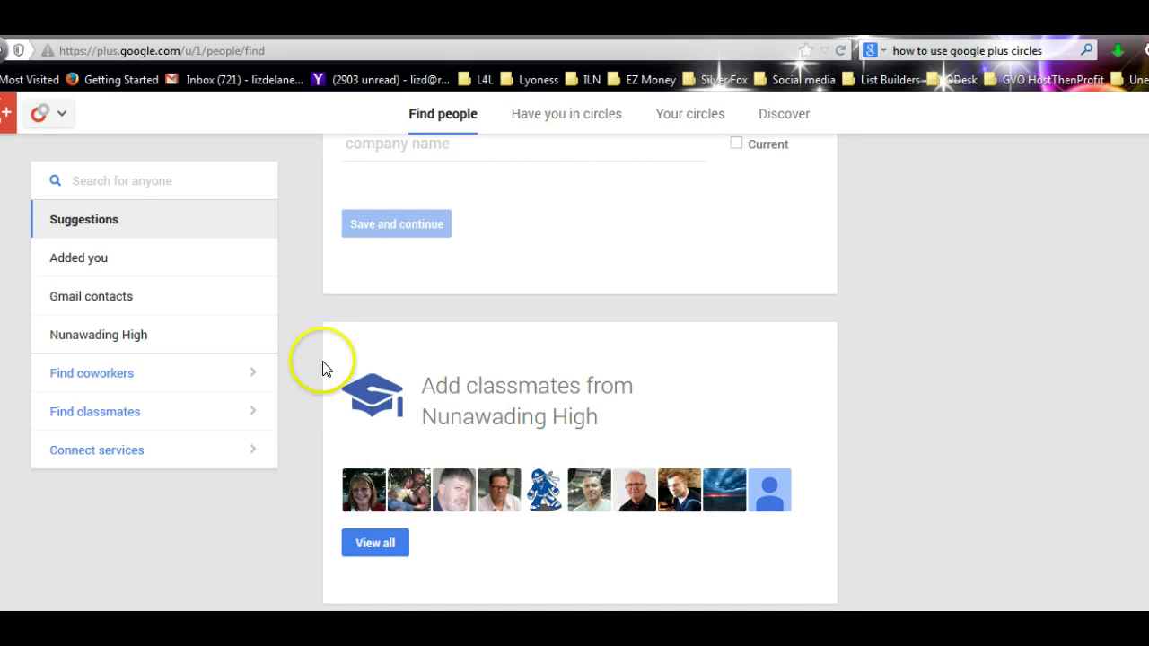
pyautogui.scroll(6, 293, 403)
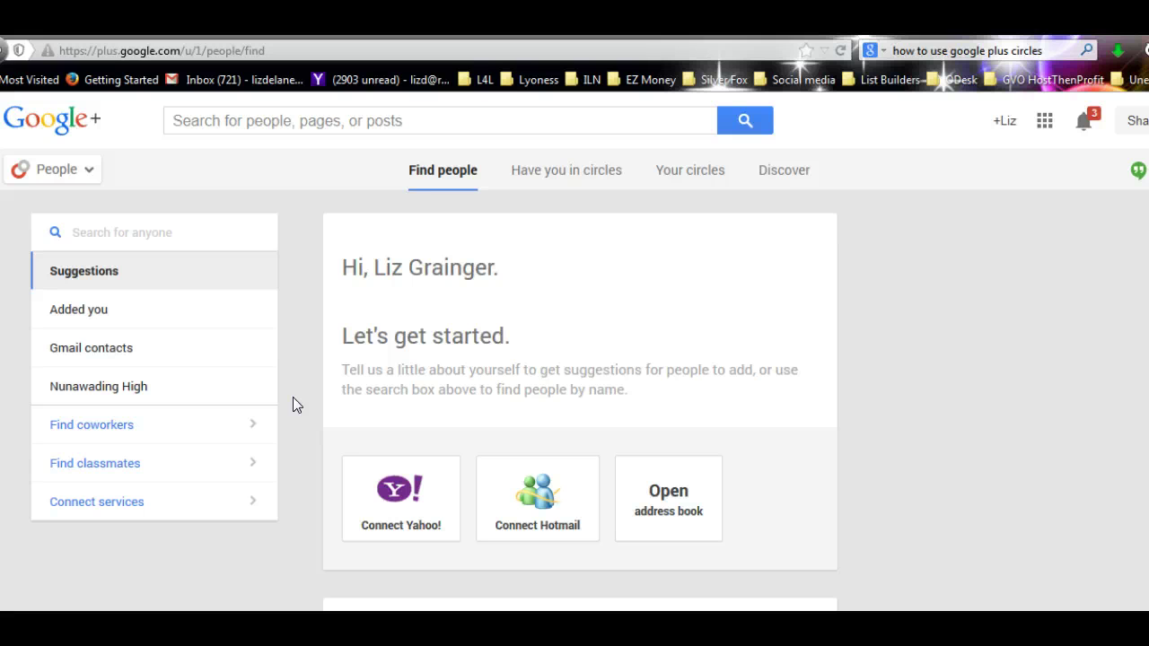
# - Glance at Your circles, then return to Find people and browse the Find coworkers and Add classmates cards
pyautogui.click(708, 171)
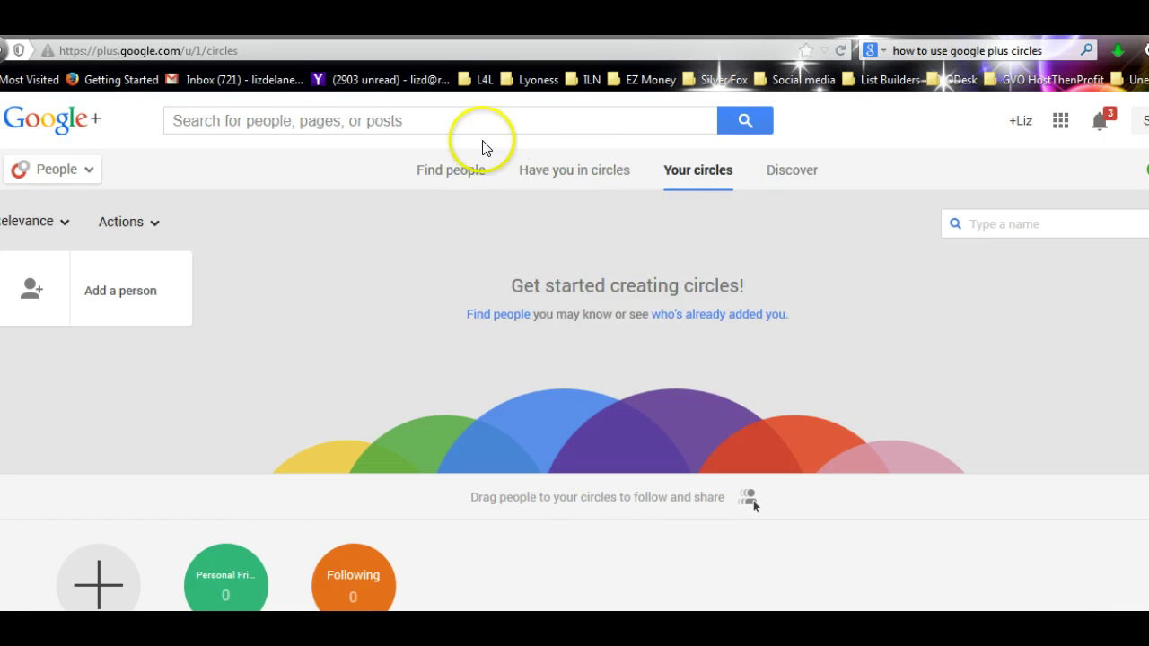
pyautogui.click(454, 170)
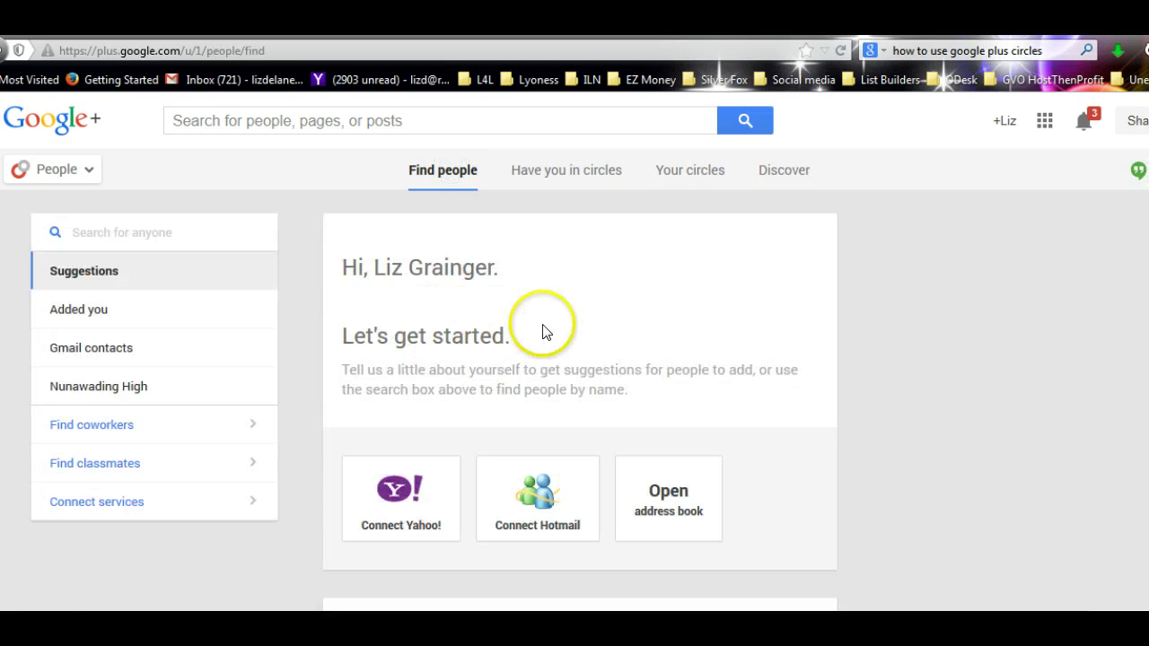
pyautogui.scroll(-5, 541, 329)
pyautogui.scroll(5, 543, 334)
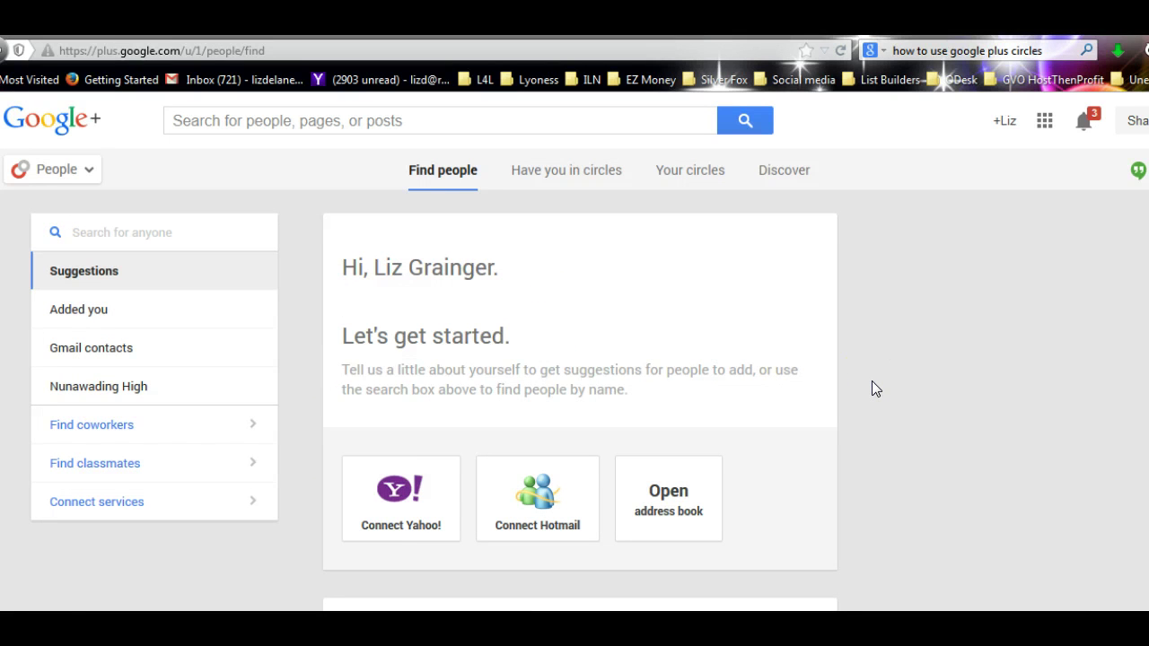
pyautogui.scroll(-5, 872, 380)
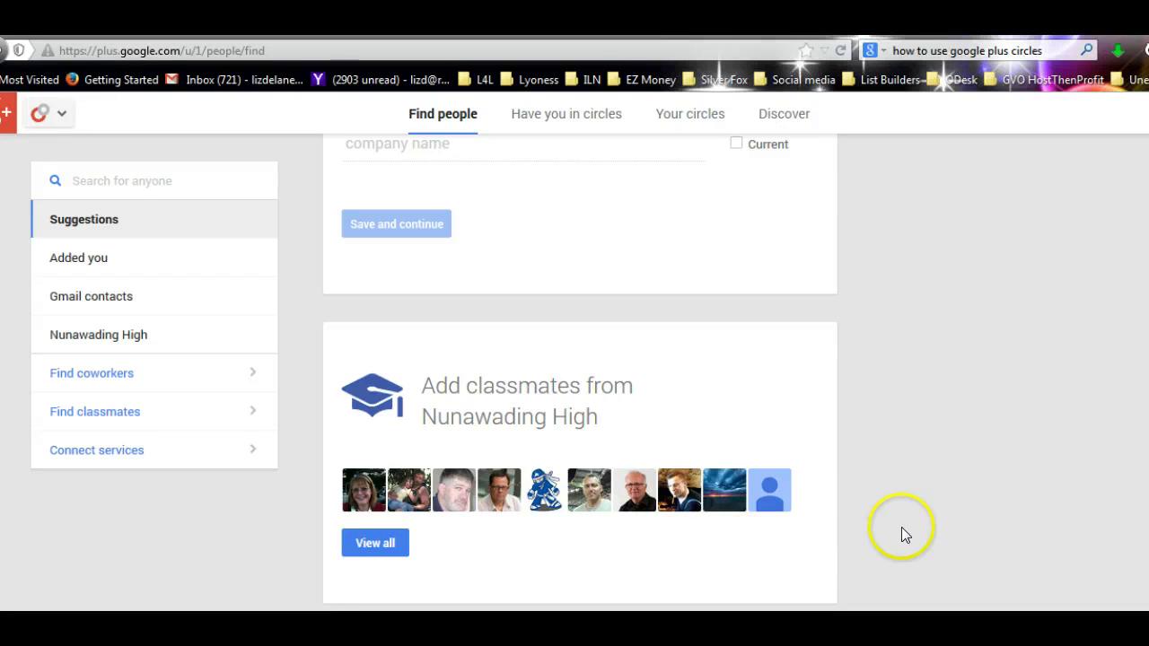
pyautogui.scroll(1, 932, 499)
pyautogui.scroll(5, 932, 495)
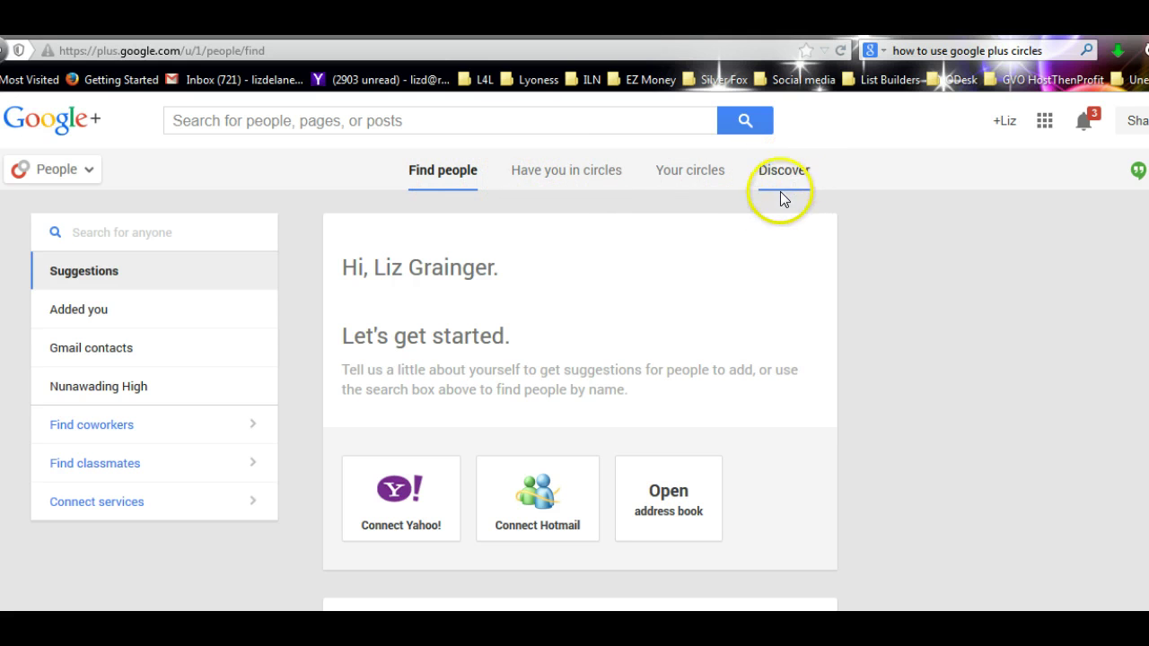
# - Check the Have you in circles tab, which shows no results
pyautogui.click(536, 172)
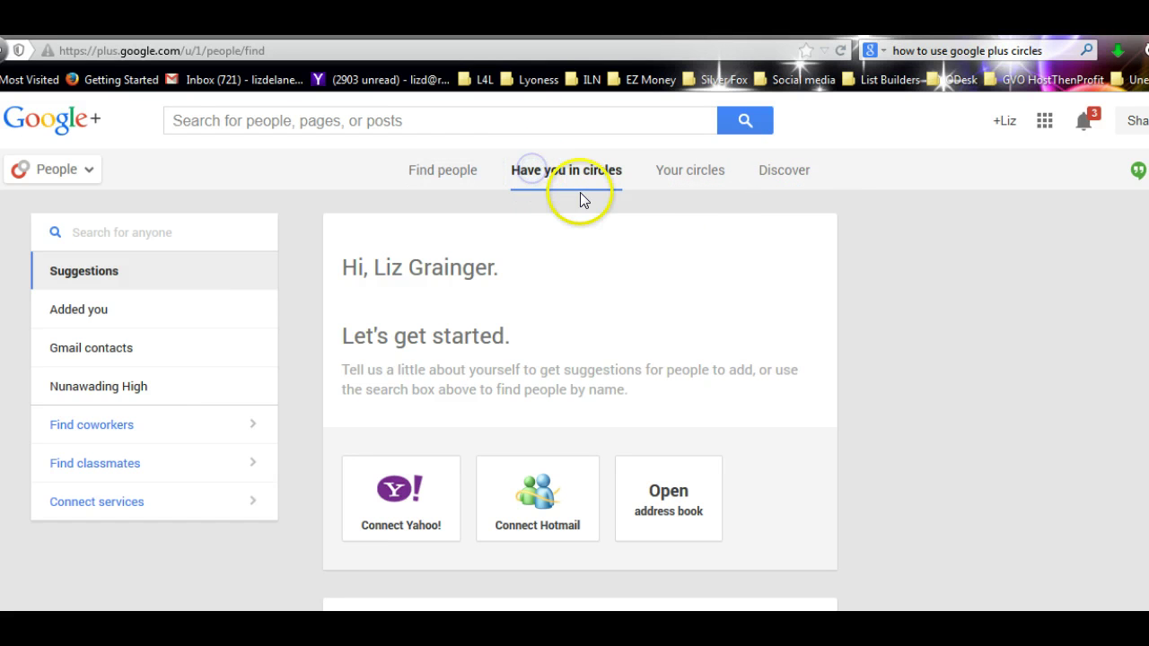
pyautogui.scroll(-5, 688, 312)
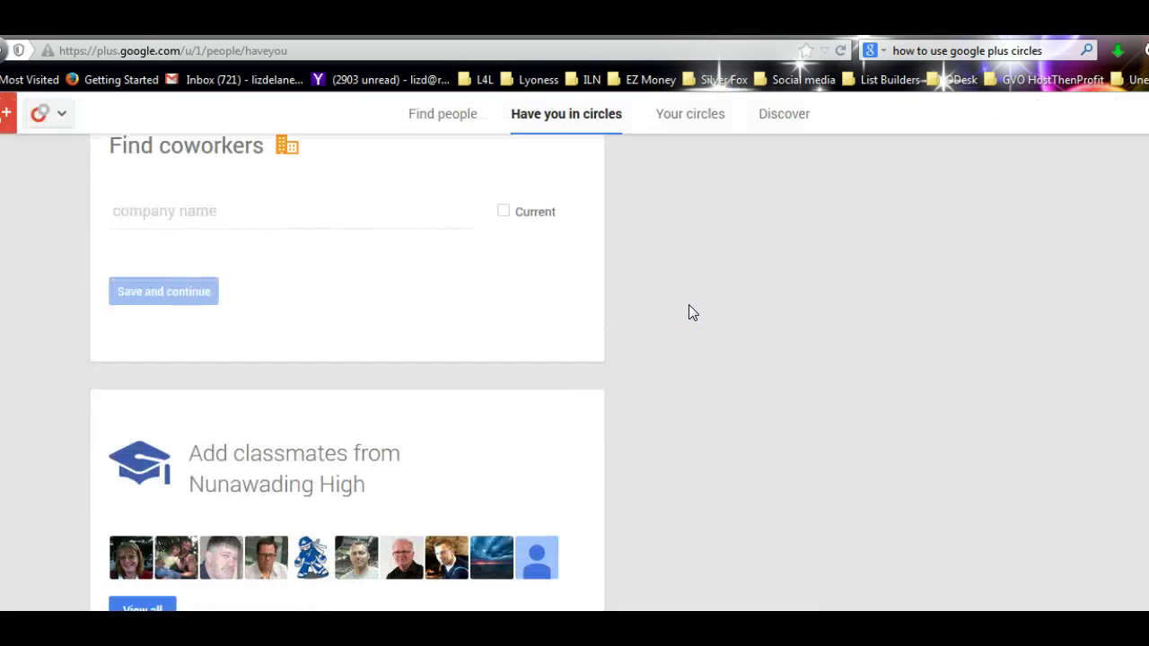
pyautogui.scroll(5, 689, 312)
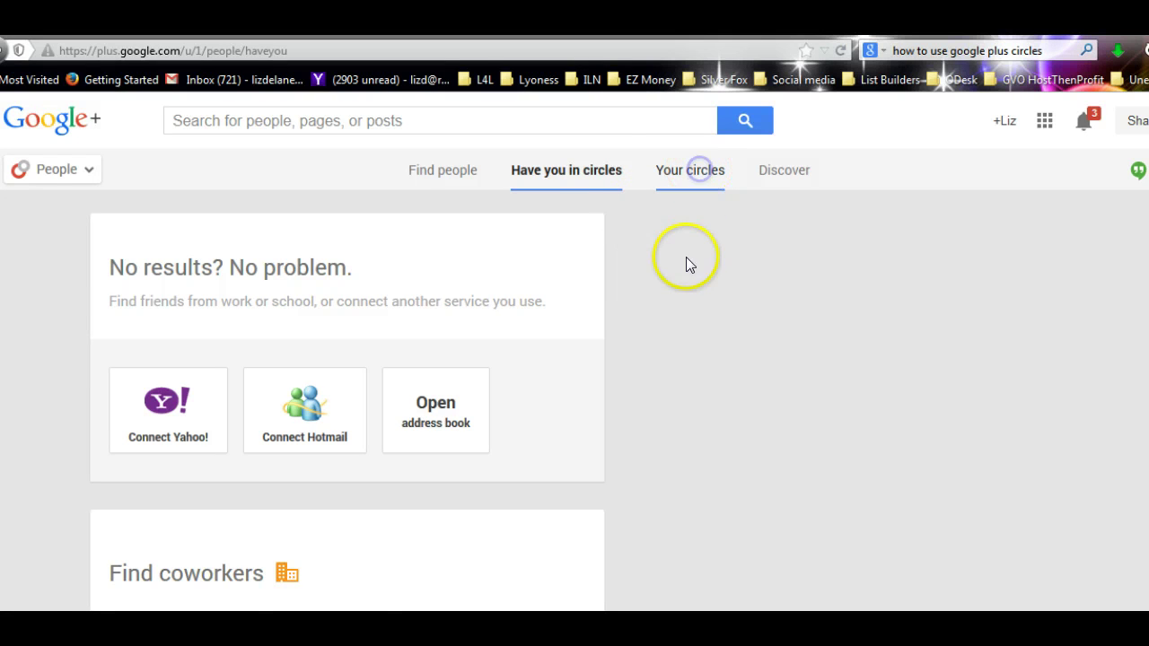
# - Delete the Following circle from Your circles, leaving only Personal Friends
pyautogui.click(702, 176)
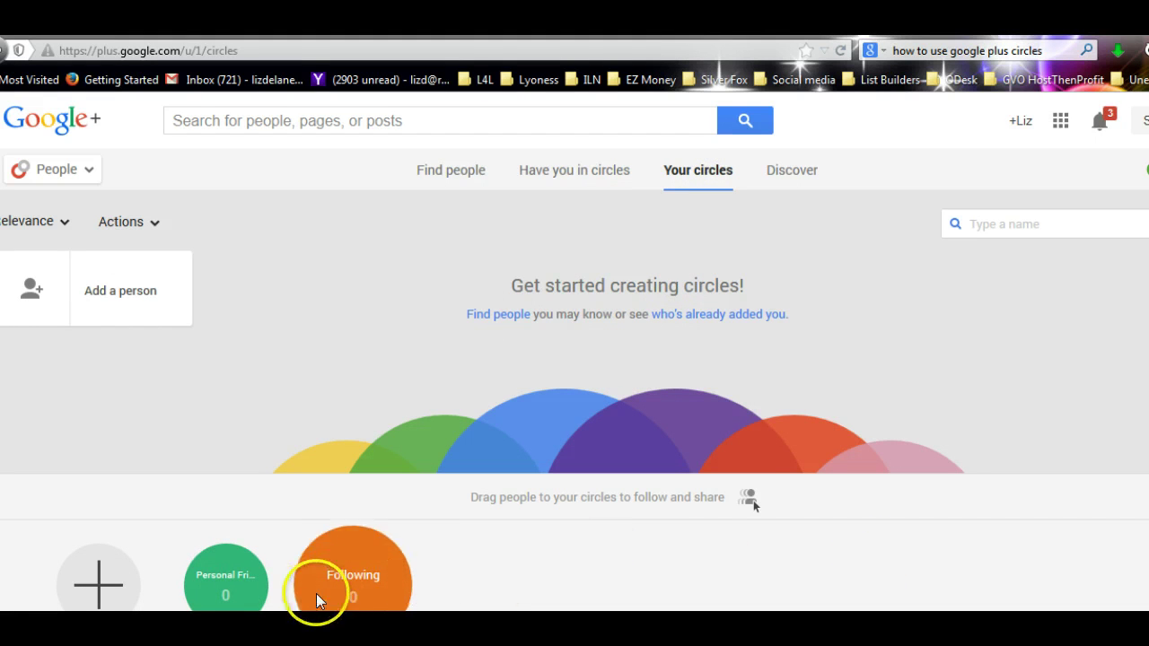
pyautogui.rightClick(357, 575)
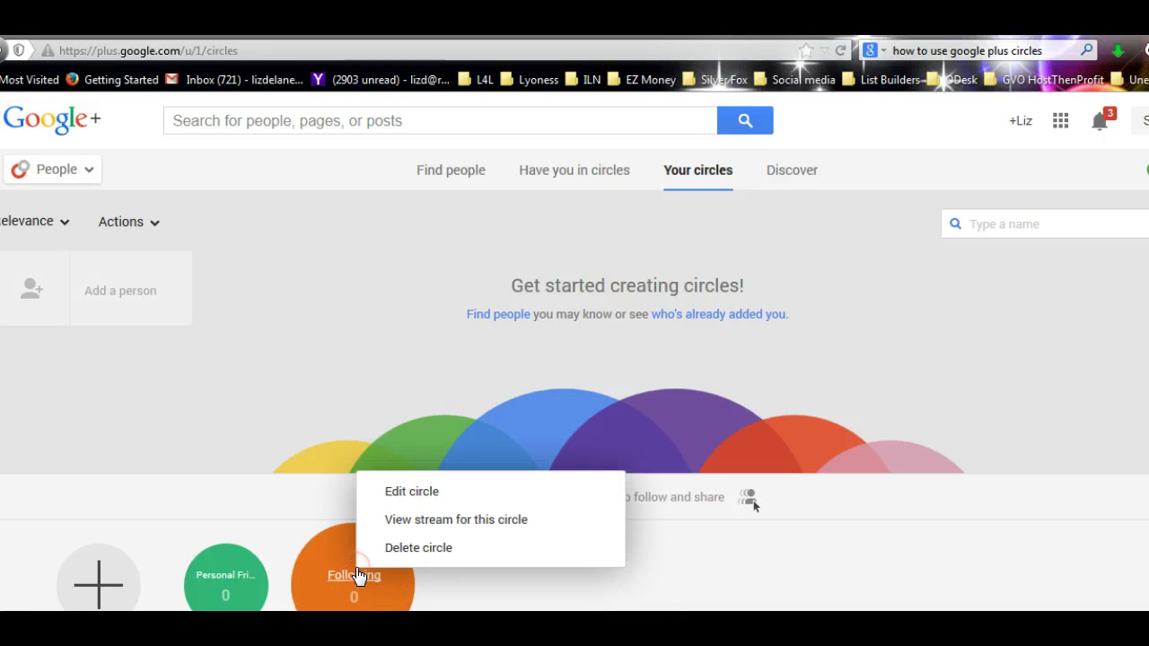
pyautogui.click(440, 547)
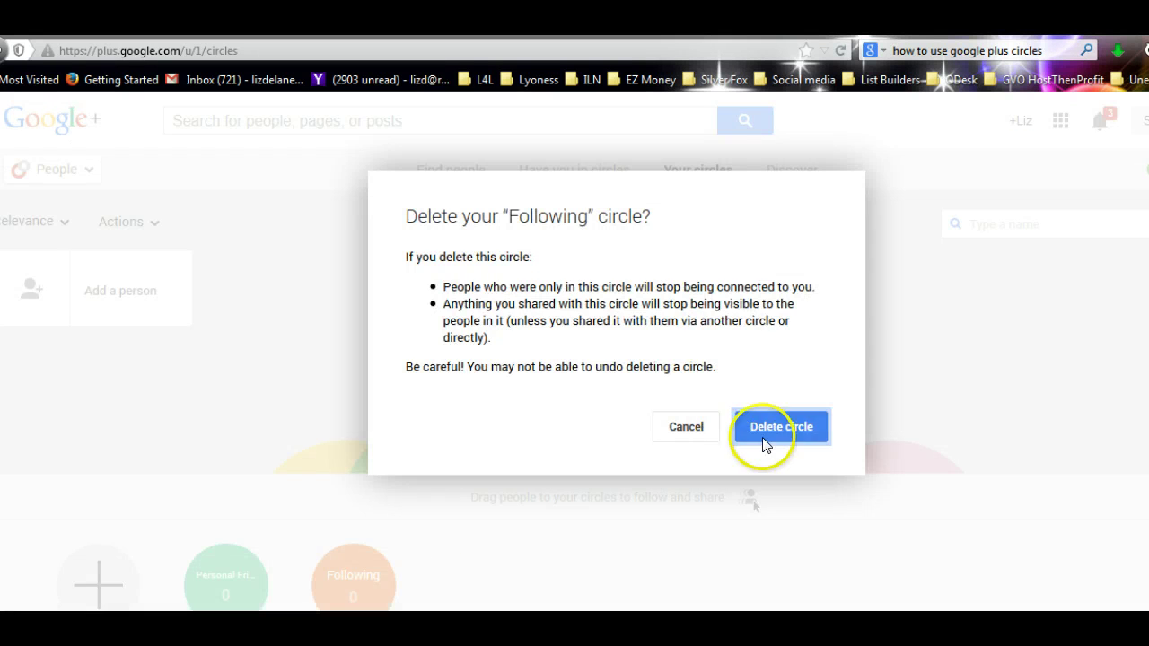
pyautogui.click(765, 438)
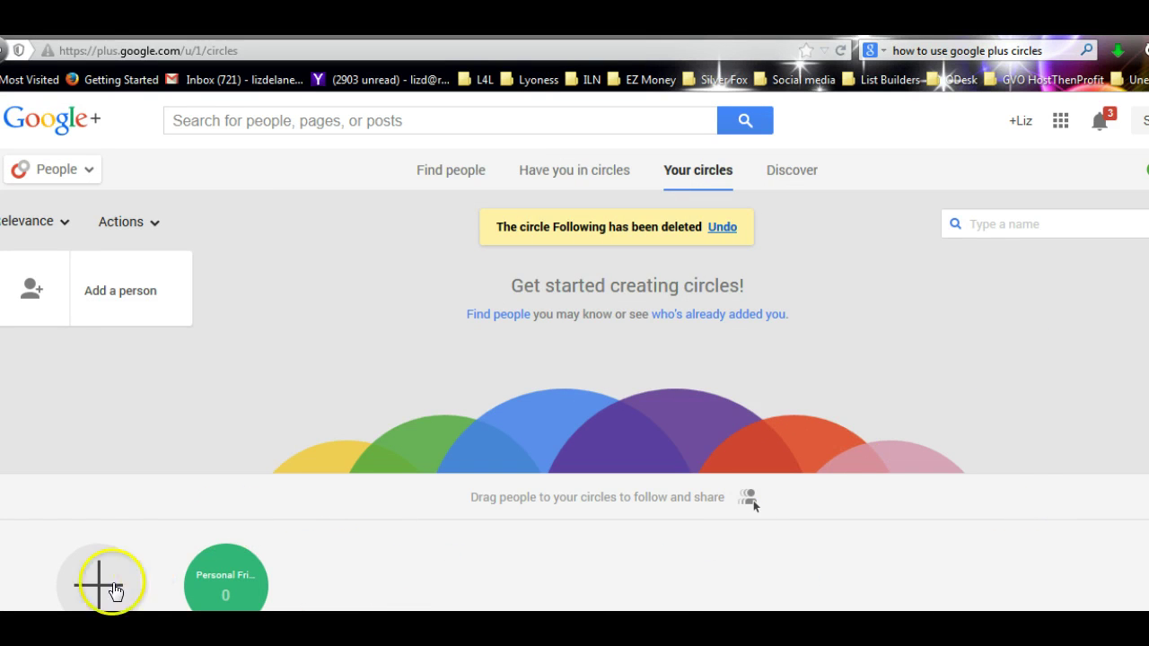
# - Create empty circles named Family and ILN
pyautogui.click(97, 589)
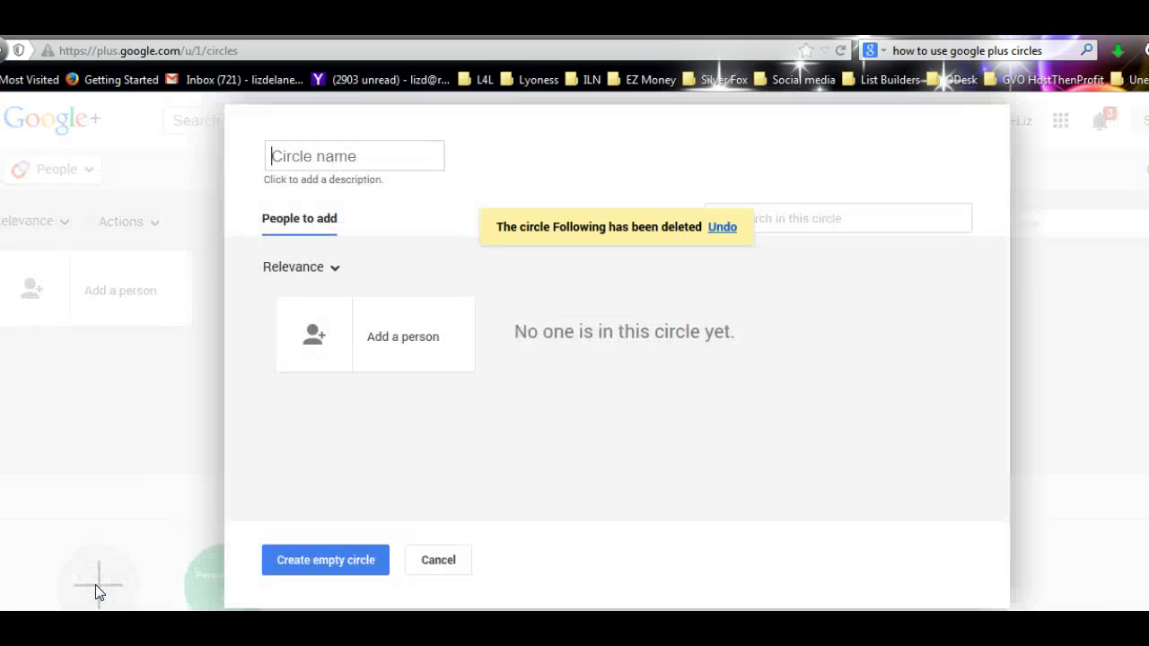
pyautogui.click(373, 157)
pyautogui.write('family')
pyautogui.click(284, 186)
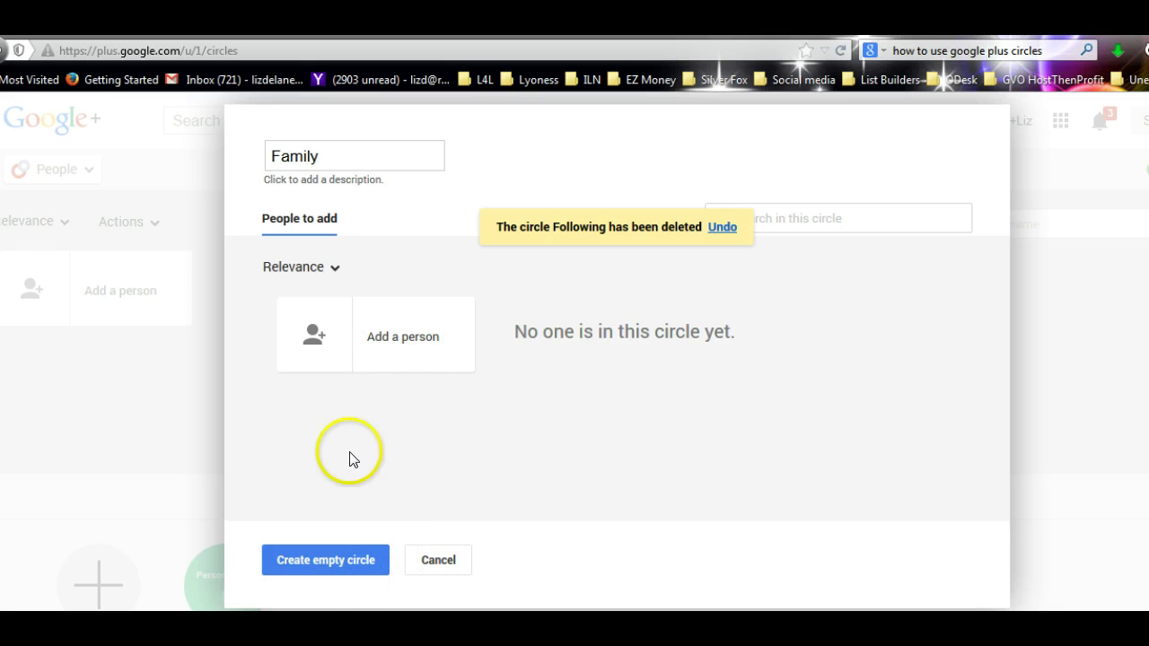
pyautogui.click(309, 561)
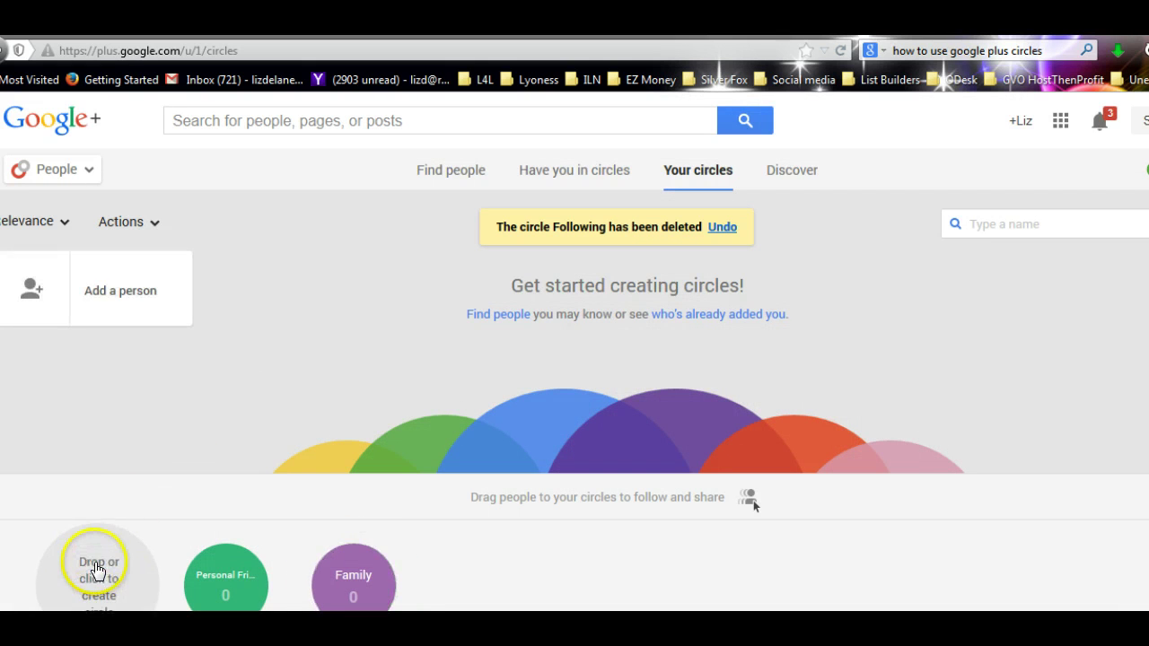
pyautogui.click(96, 579)
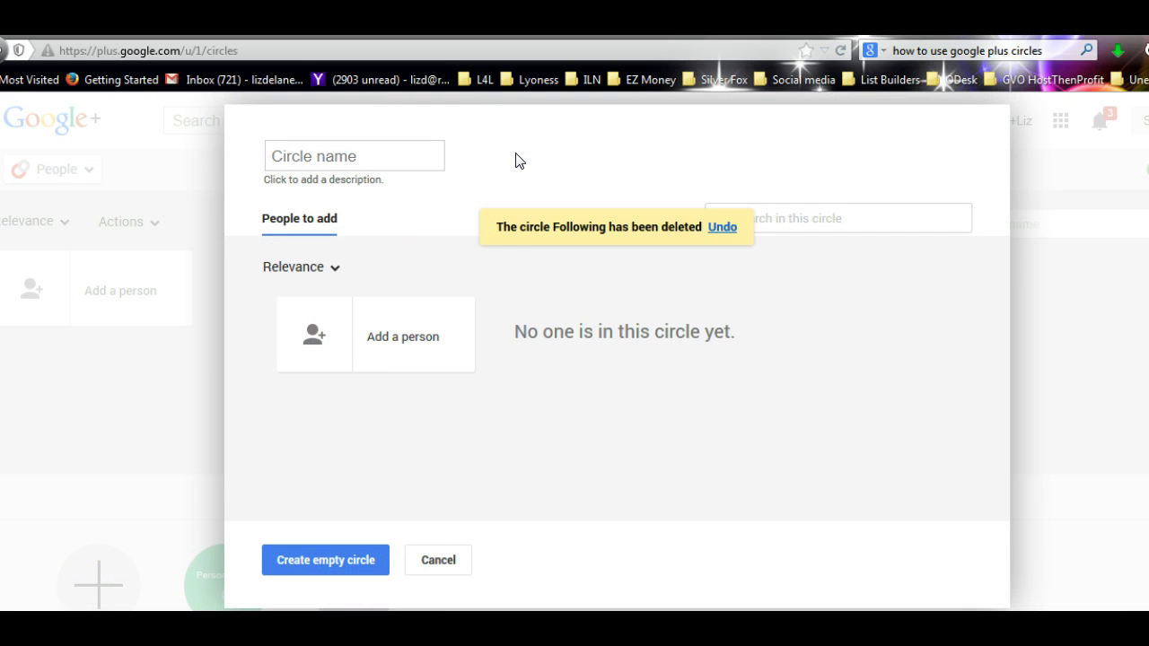
pyautogui.write('ILN')
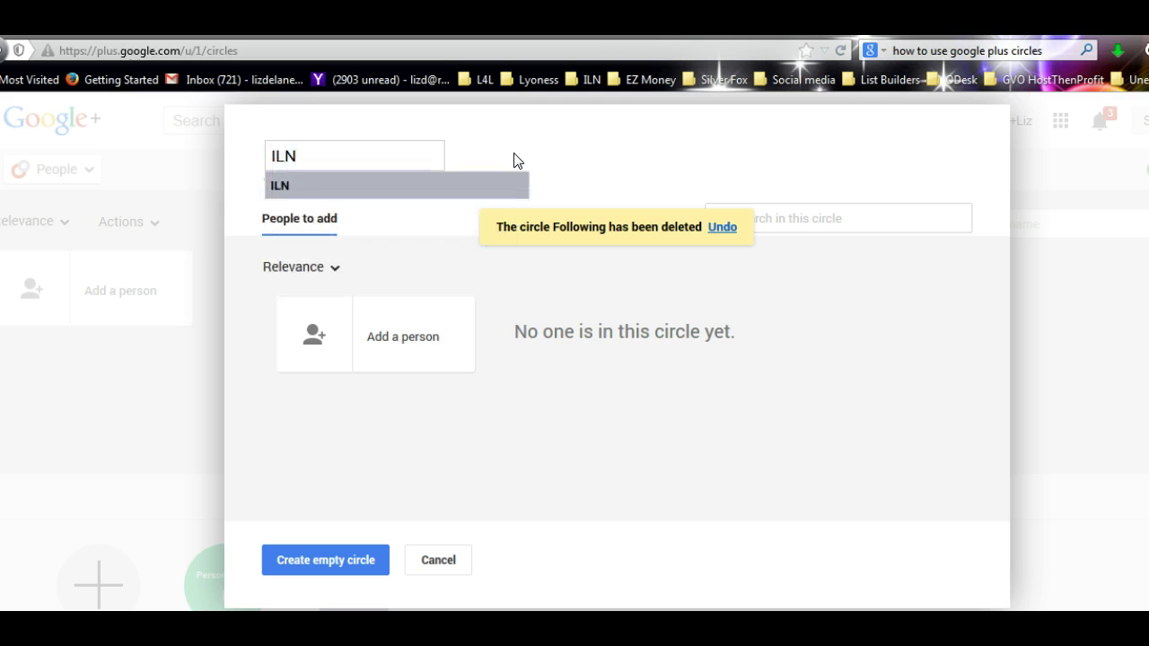
pyautogui.click(328, 562)
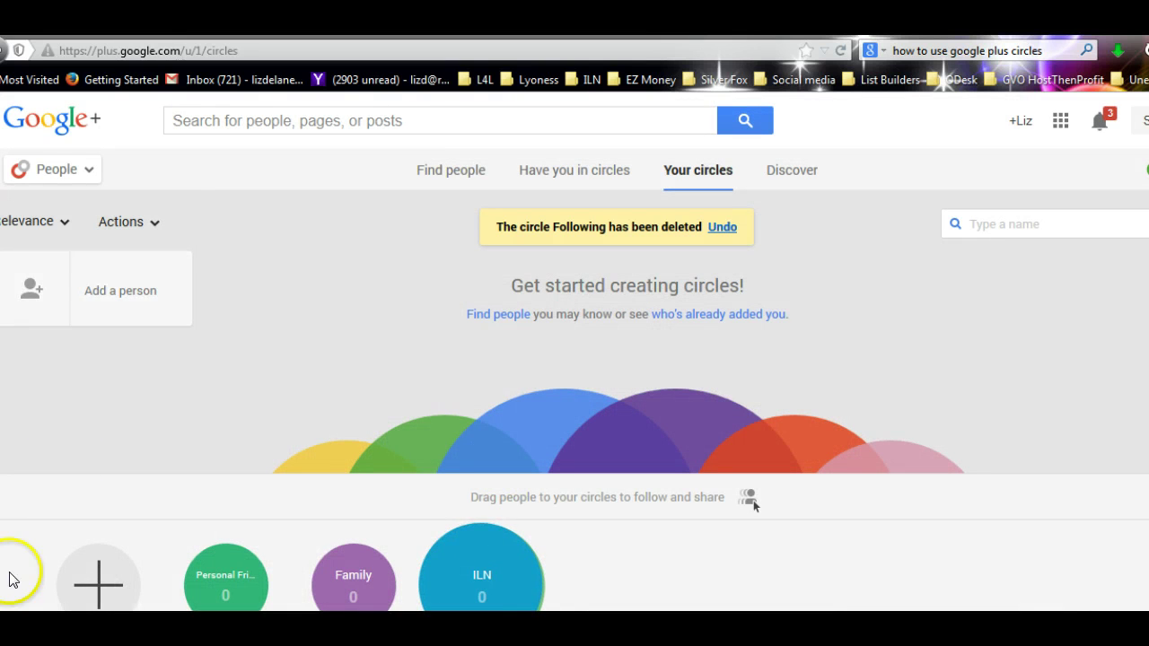
# - Create empty circles W.H.Y Movement, correcting a capital O typo, and Nunawading High
pyautogui.click(100, 585)
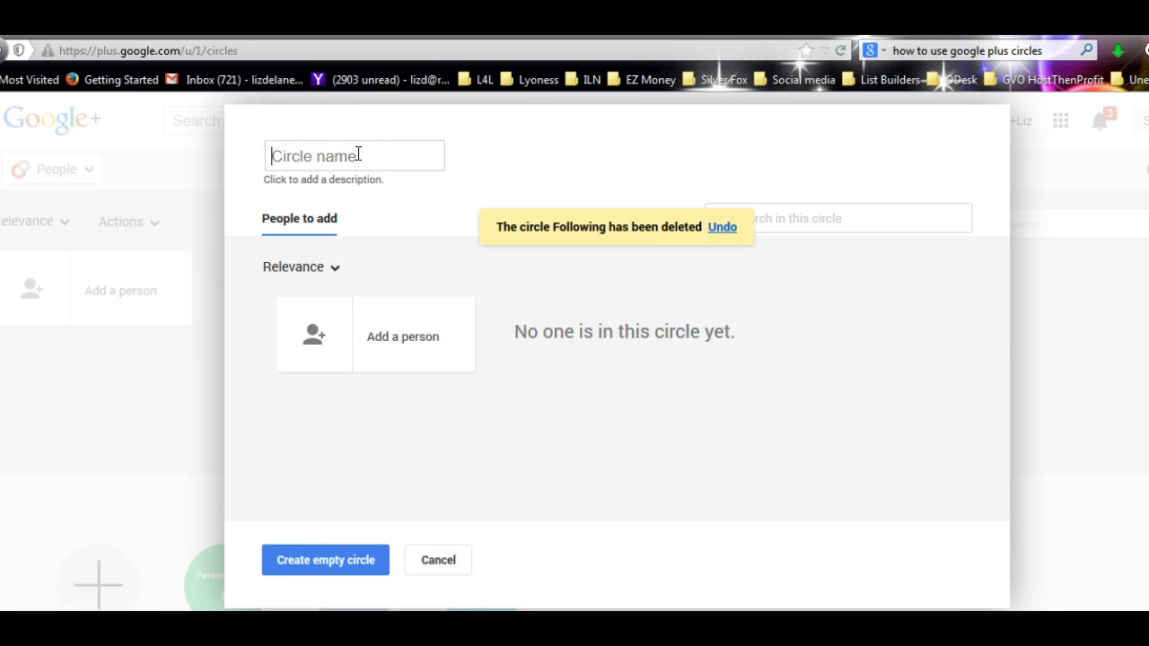
pyautogui.write('W.H.Y MOvement')
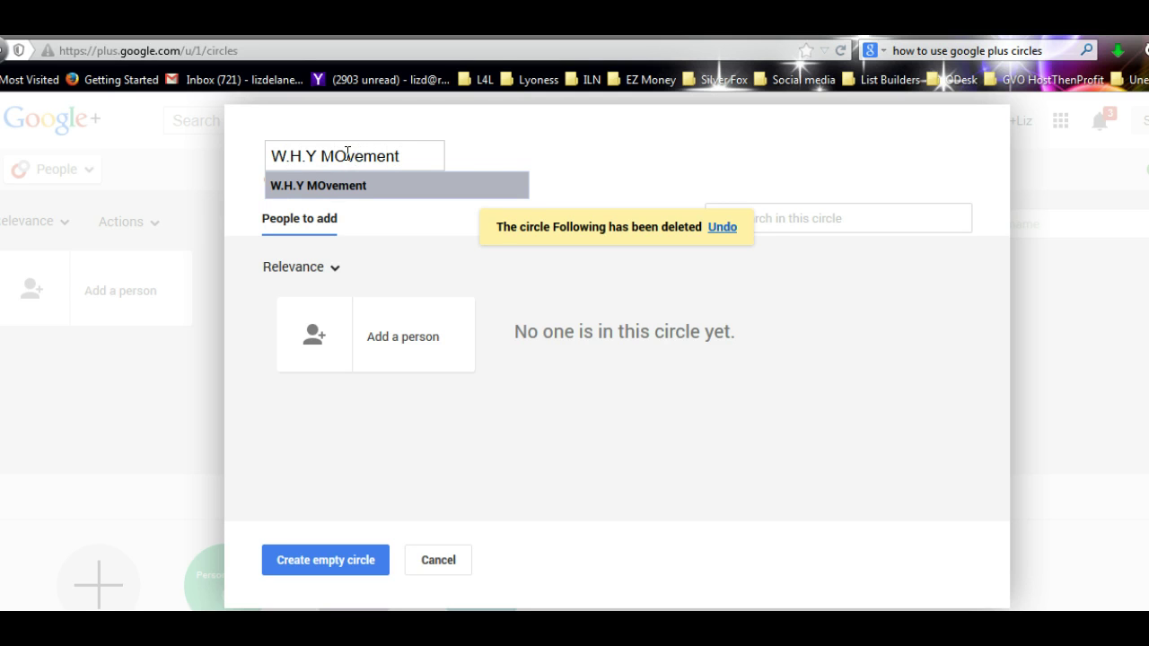
pyautogui.click(347, 157)
pyautogui.press('BackSpace')
pyautogui.write('o')
pyautogui.click(323, 564)
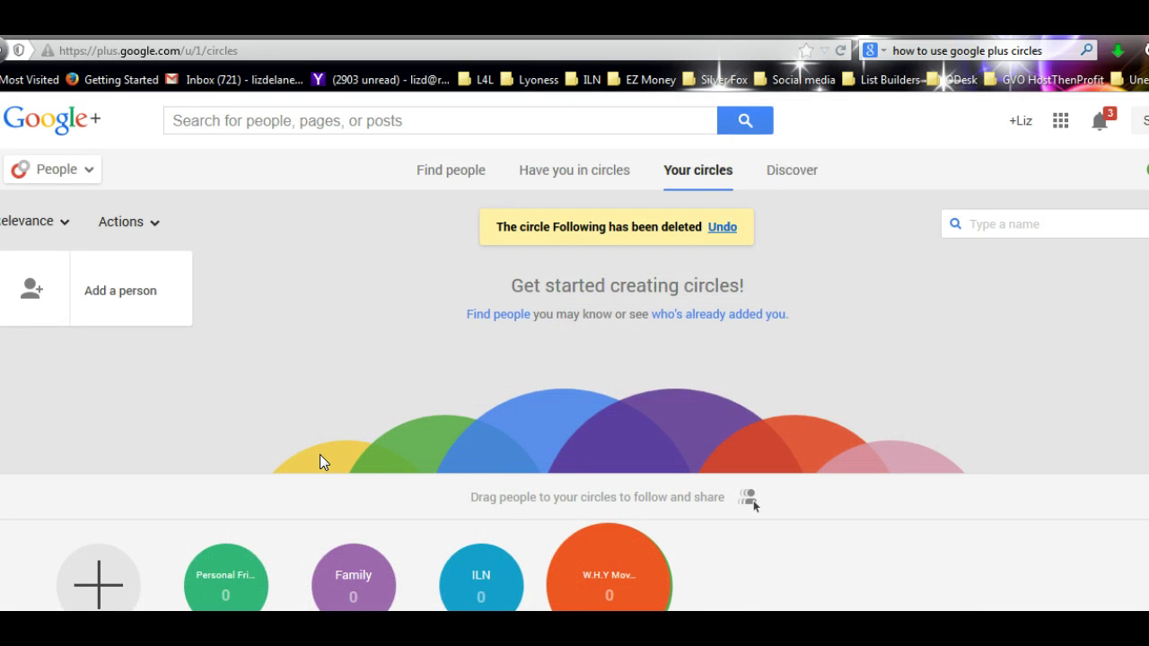
pyautogui.click(128, 585)
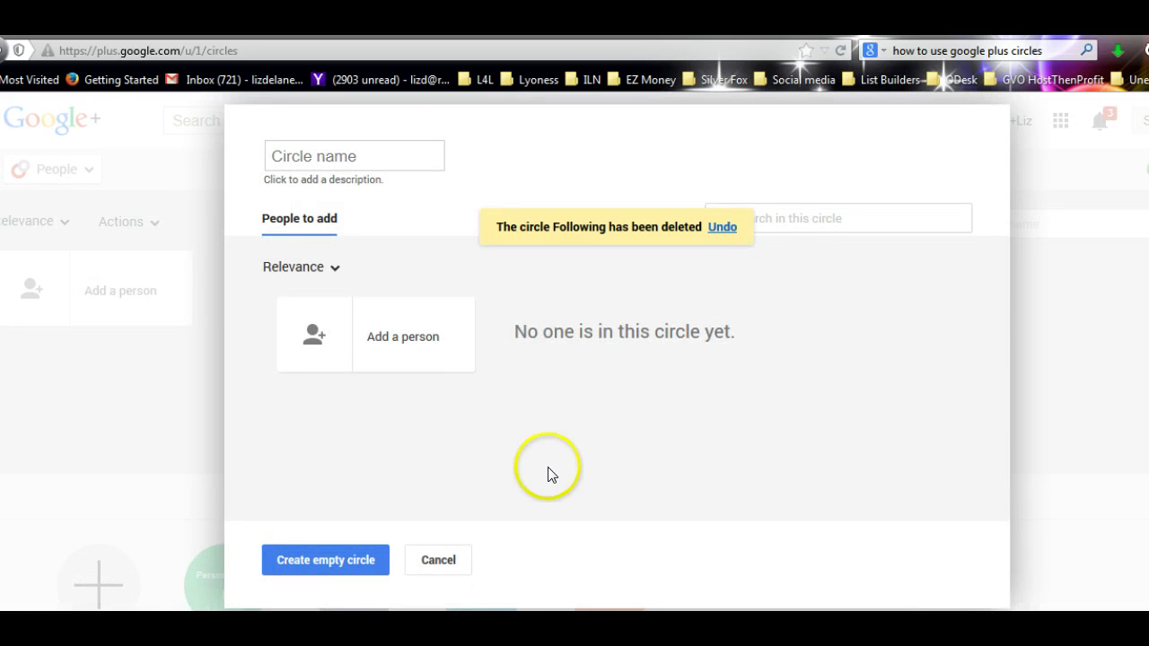
pyautogui.click(551, 475)
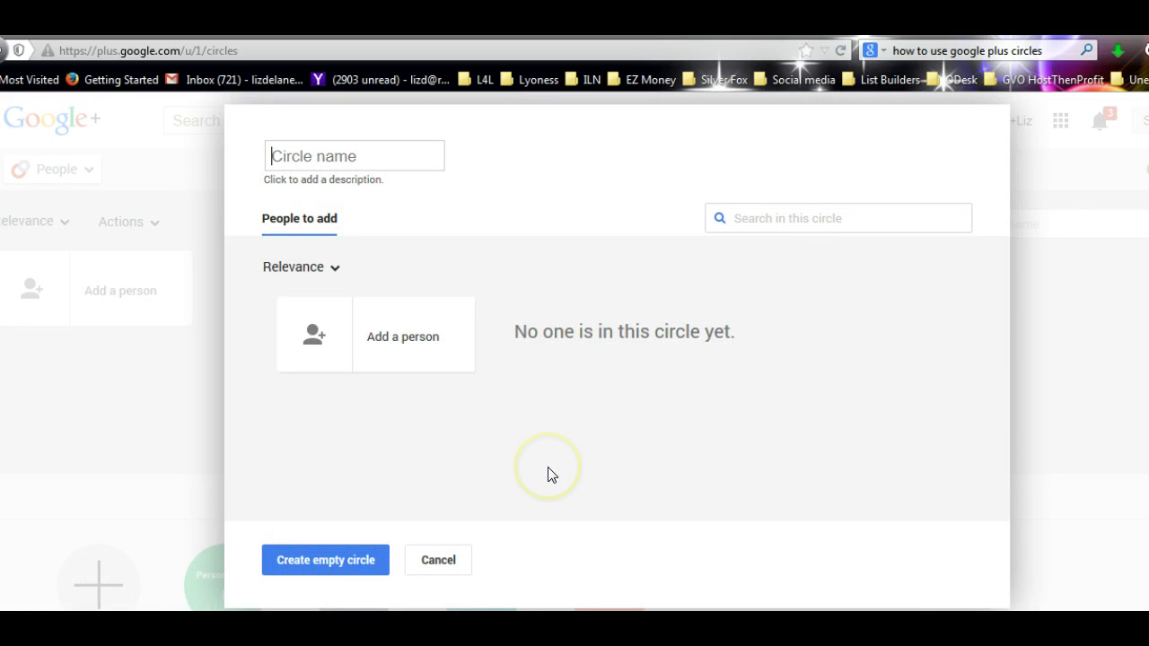
pyautogui.write('Nunawading High')
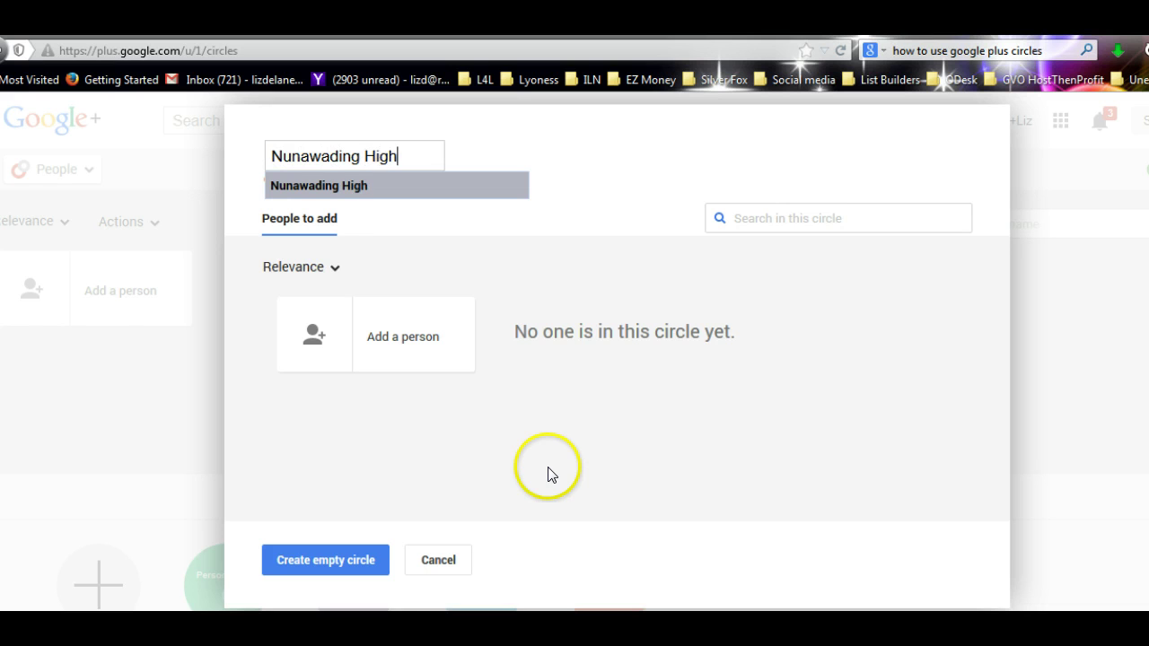
pyautogui.click(346, 560)
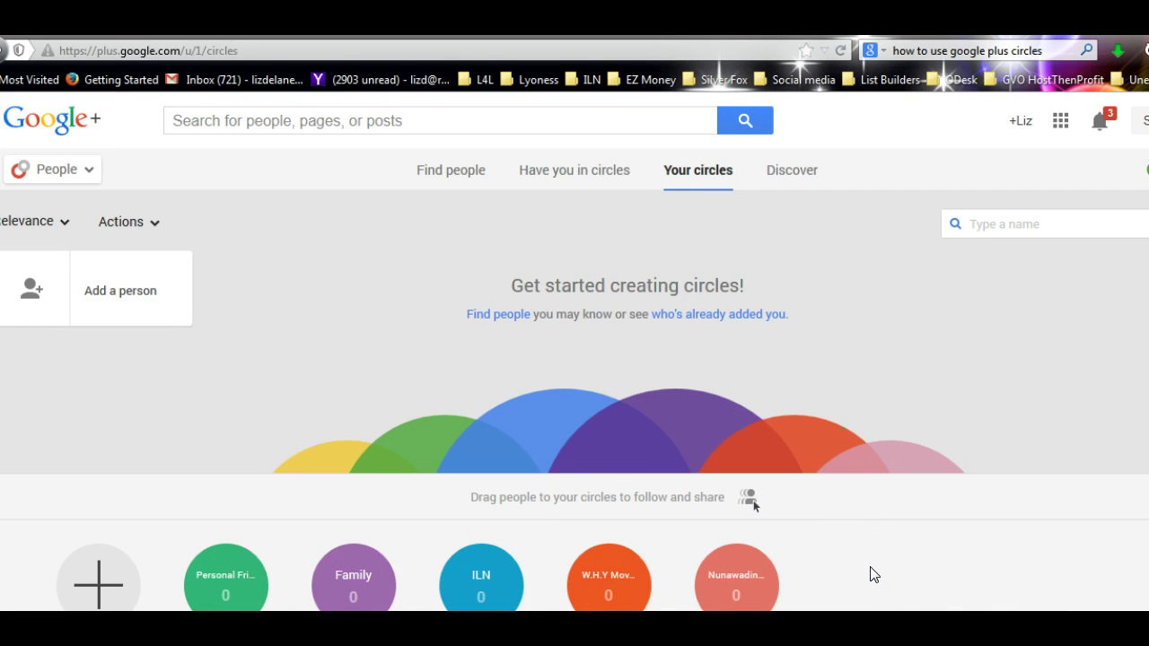
pyautogui.click(858, 573)
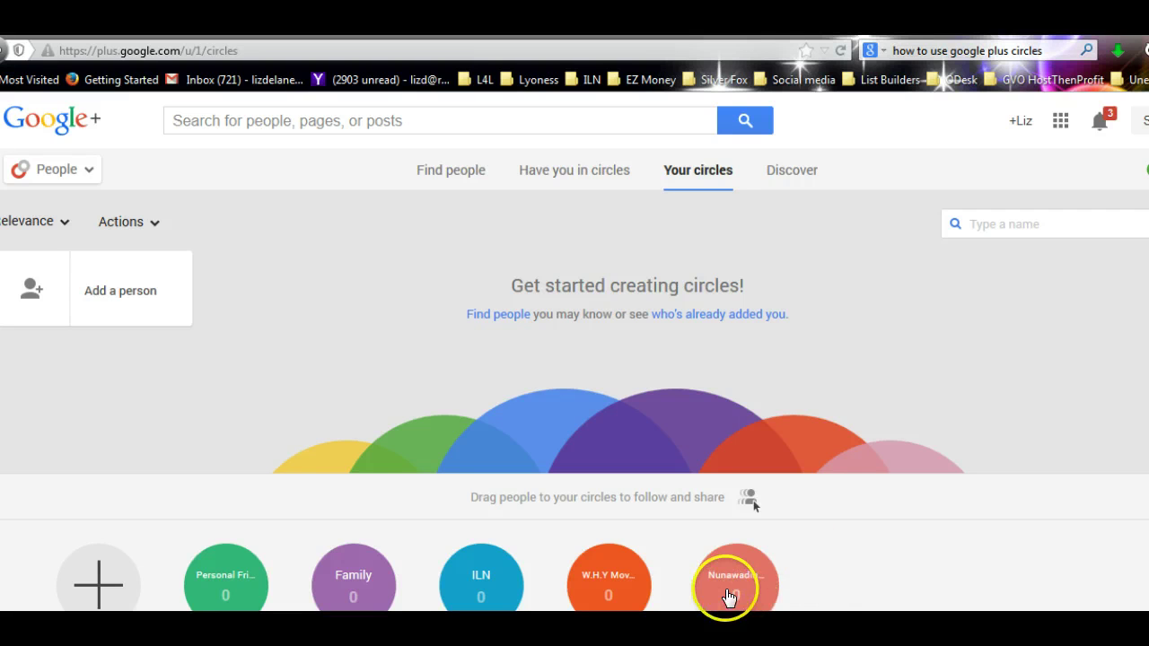
# - View all Nunawading High classmates and add the first one to the Nunawading High circle
pyautogui.click(731, 583)
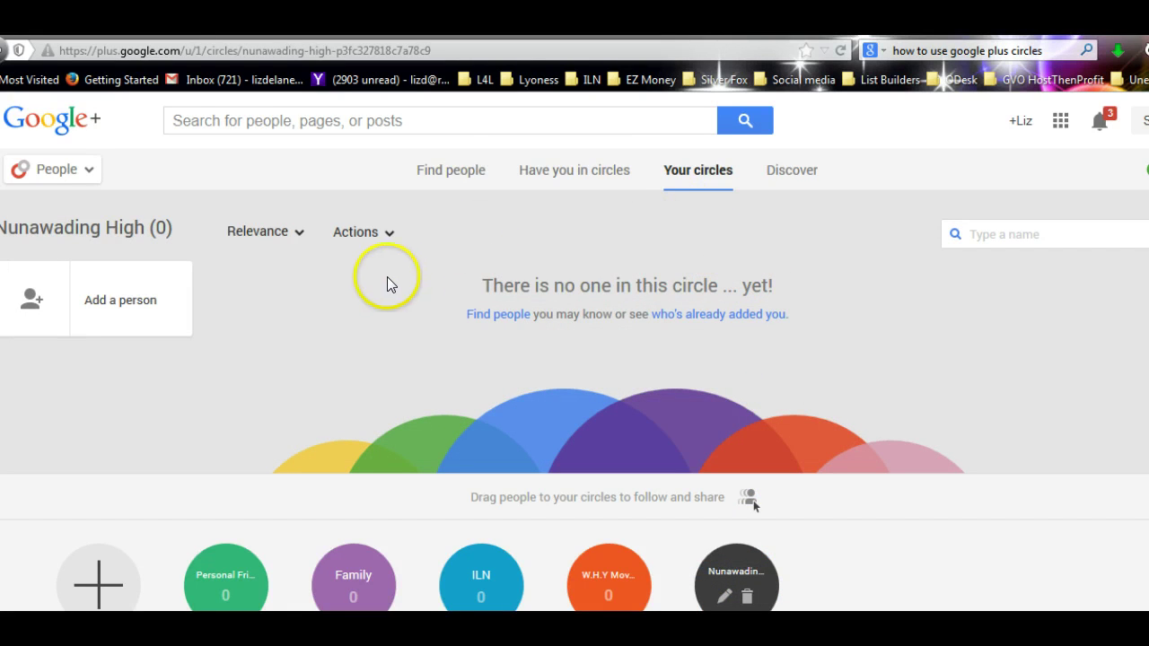
pyautogui.click(458, 172)
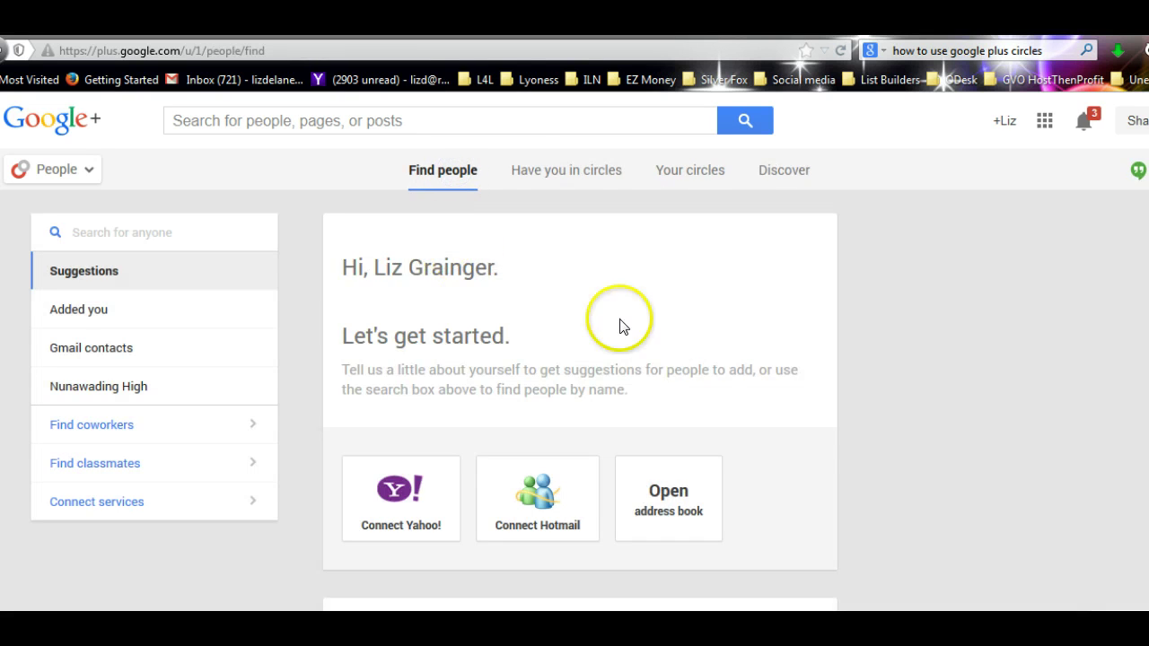
pyautogui.scroll(-7, 664, 359)
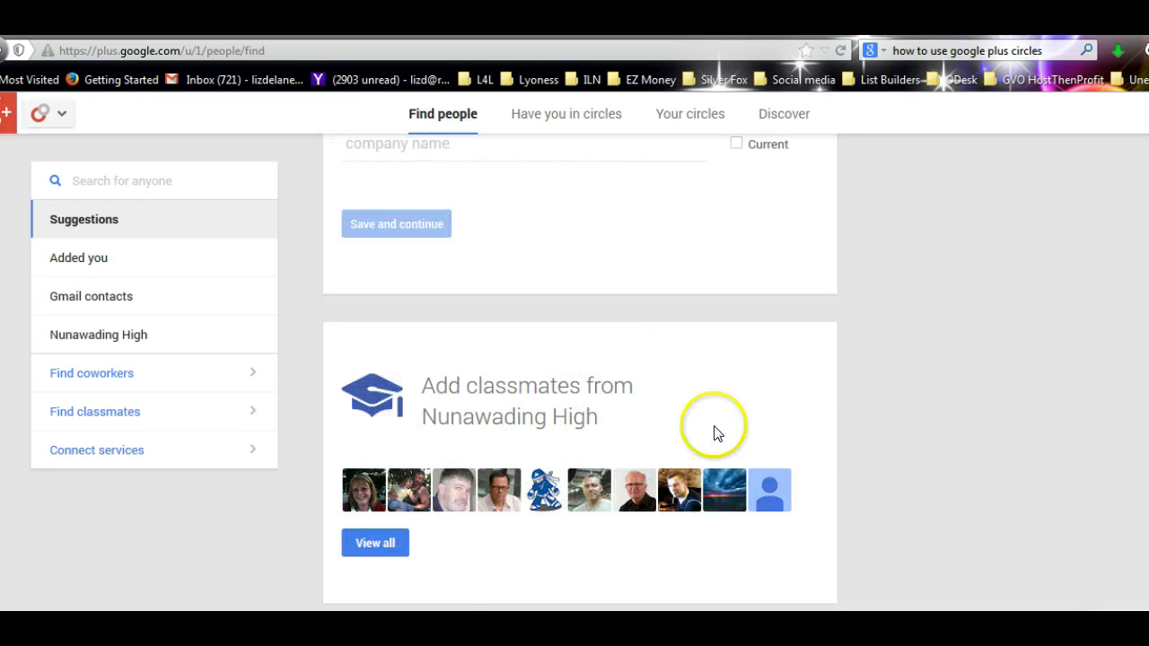
pyautogui.click(369, 541)
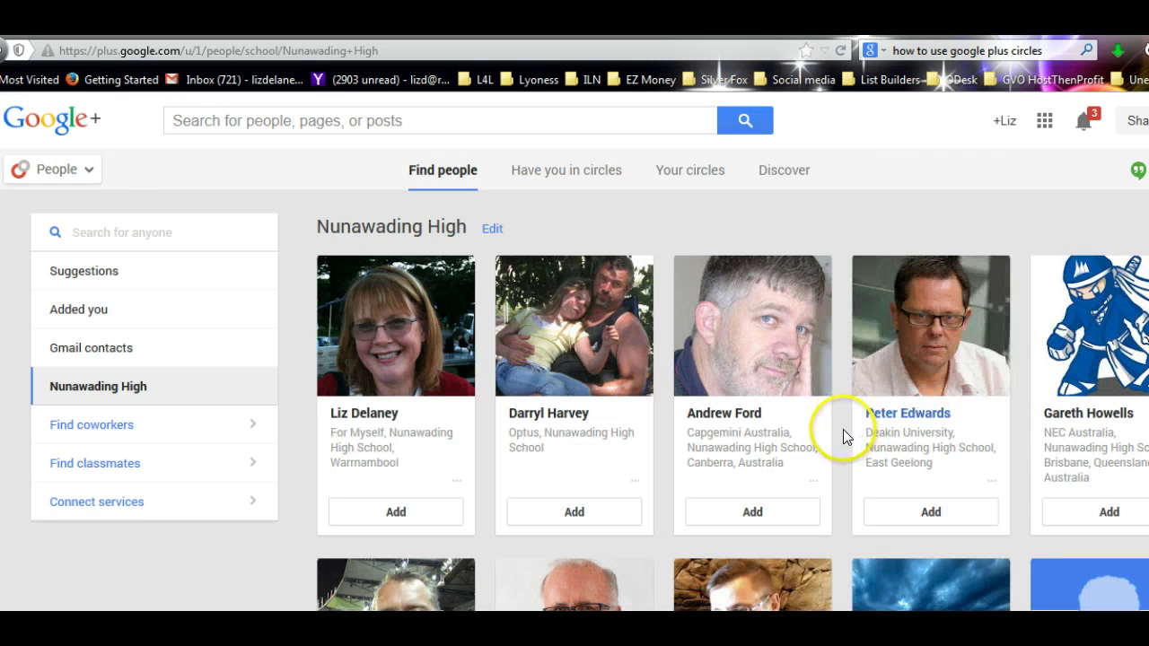
pyautogui.click(401, 531)
pyautogui.click(404, 514)
pyautogui.click(344, 470)
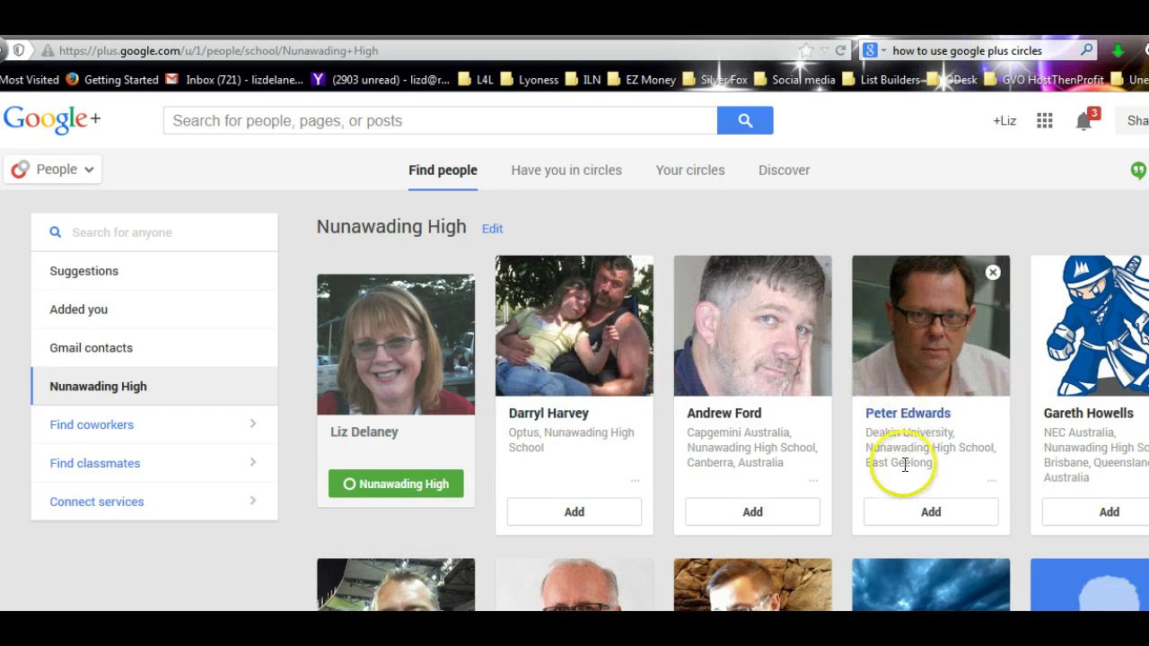
# - Scroll through the remaining Nunawading High classmate results
pyautogui.scroll(-10, 903, 474)
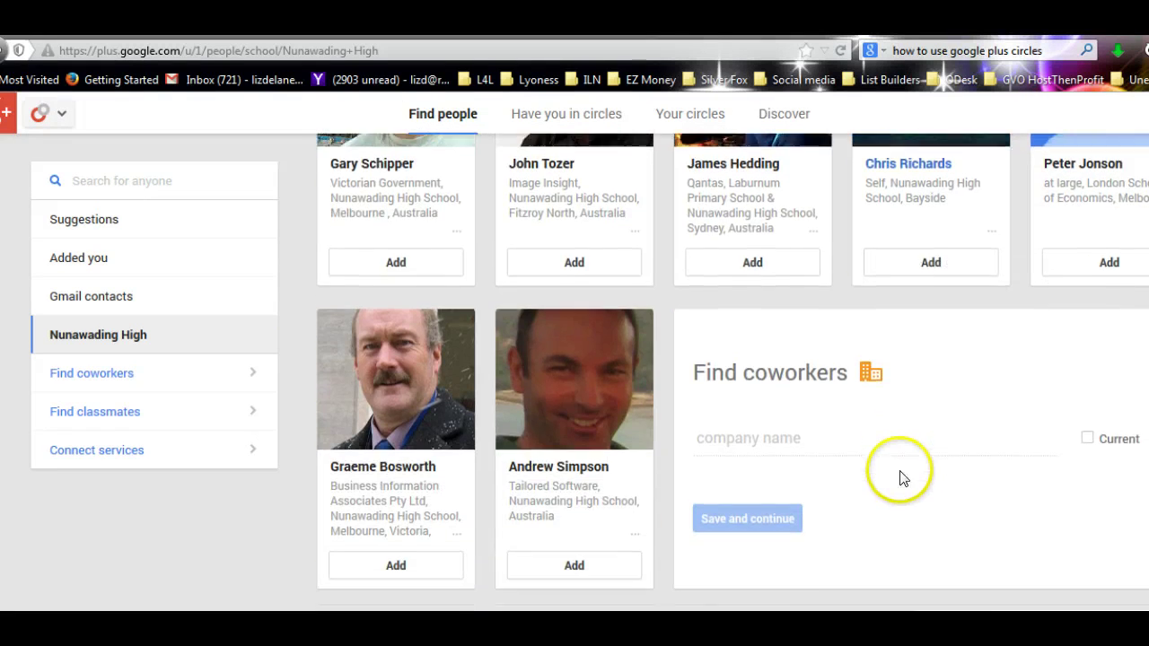
pyautogui.scroll(-3, 901, 474)
pyautogui.scroll(-3, 844, 497)
pyautogui.scroll(1, 844, 497)
pyautogui.scroll(-2, 844, 498)
pyautogui.scroll(-1, 844, 498)
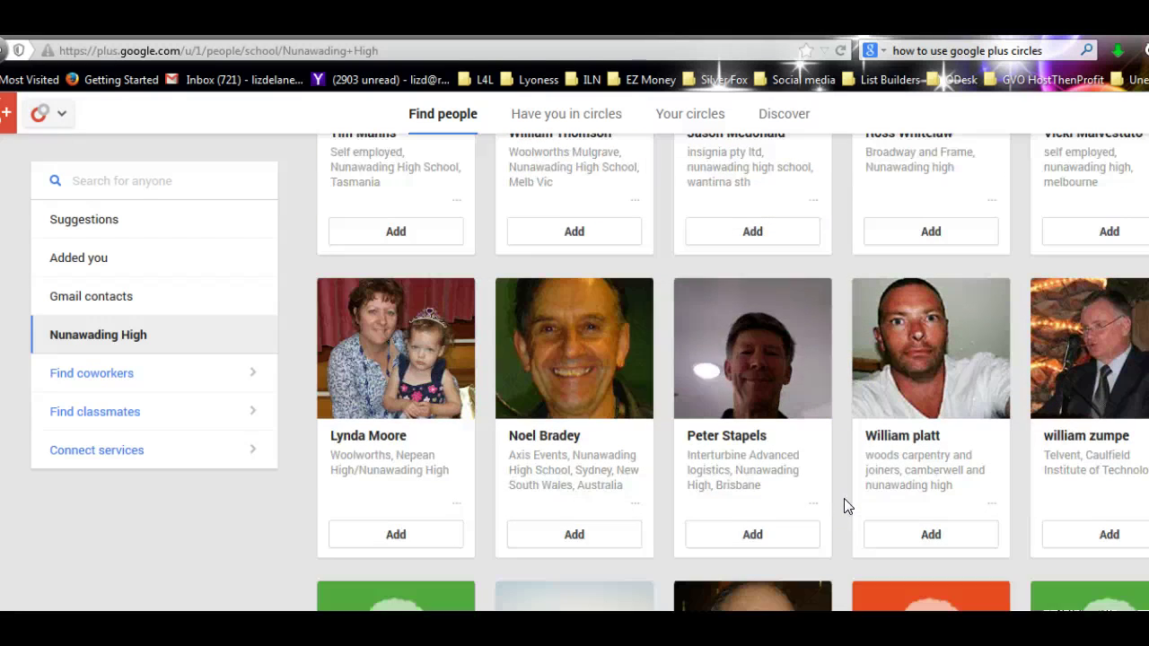
# - Open a Nunawading High classmate's profile and browse her About and Photos tabs
pyautogui.click(377, 357)
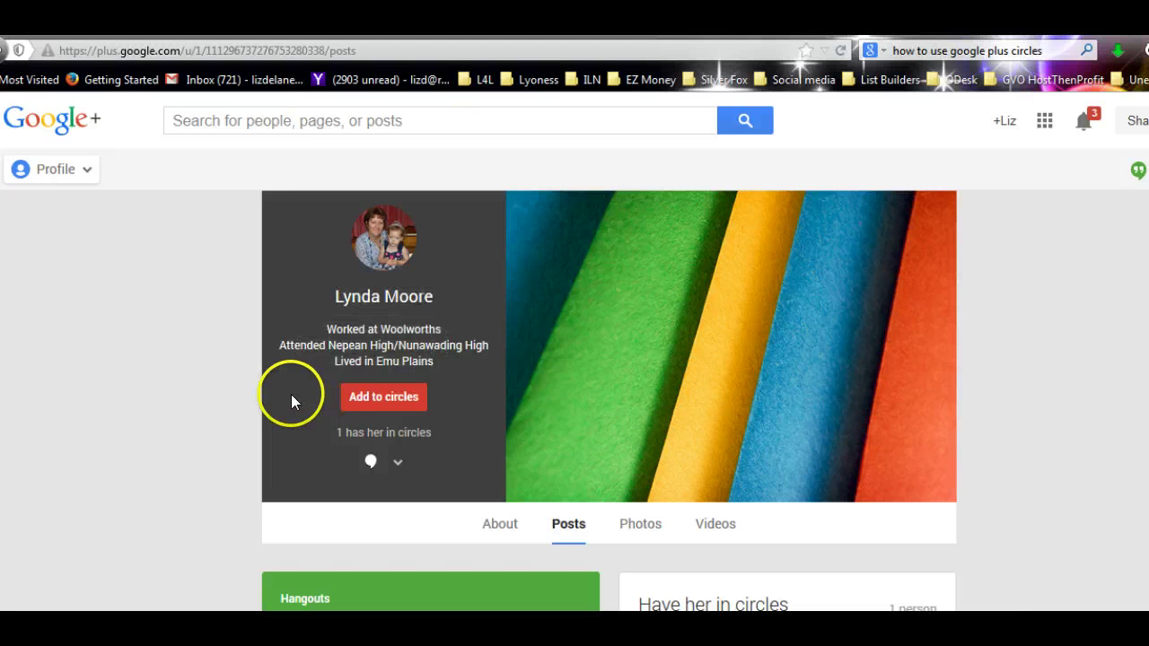
pyautogui.scroll(-4, 292, 396)
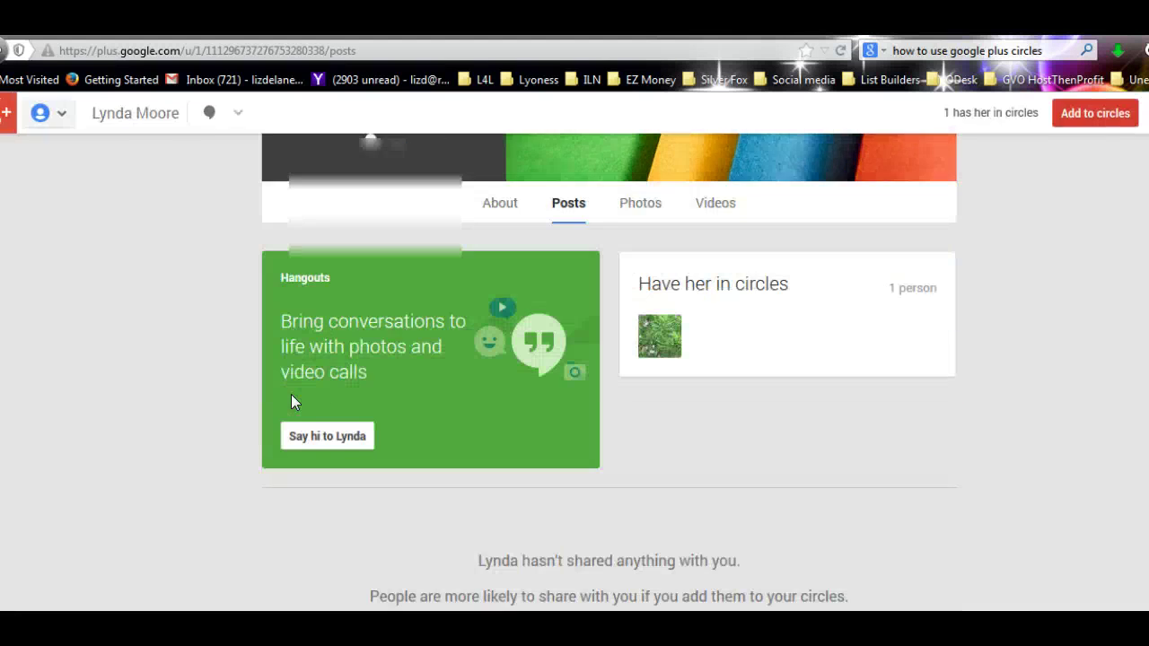
pyautogui.scroll(3, 293, 405)
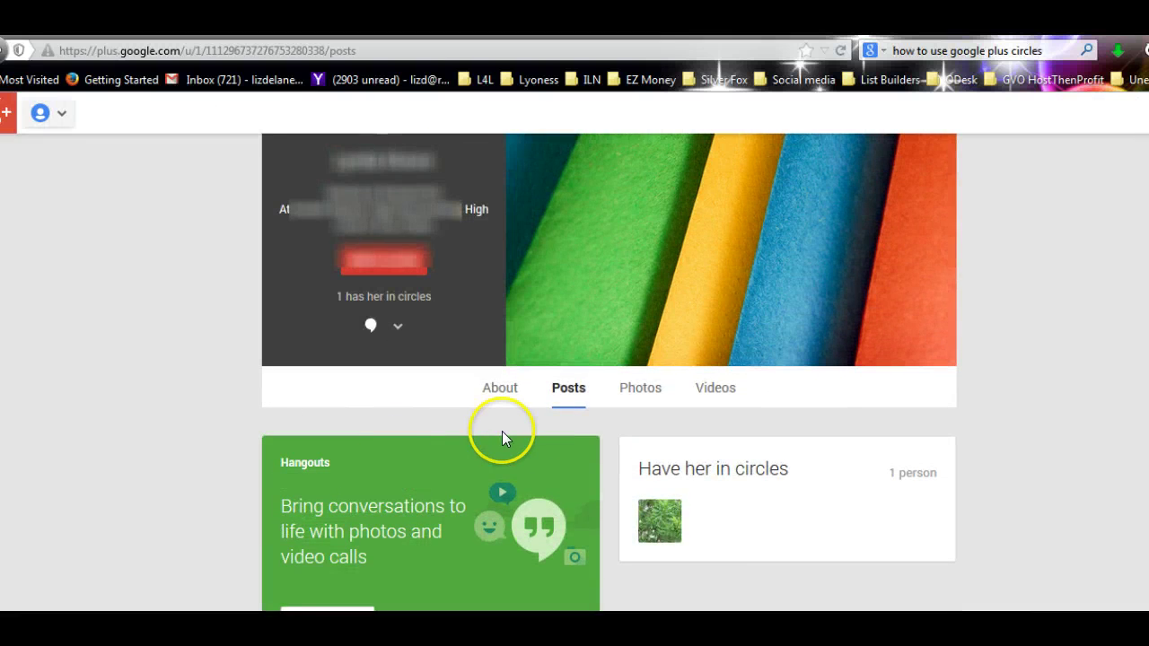
pyautogui.click(497, 389)
pyautogui.scroll(-4, 256, 436)
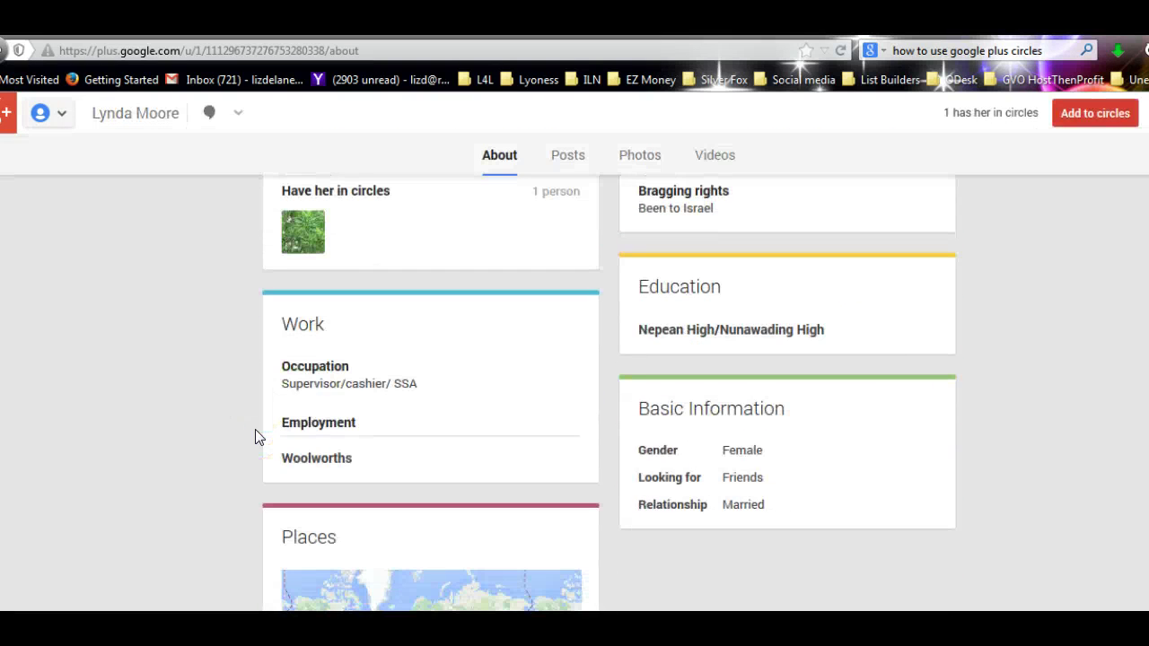
pyautogui.scroll(-2, 255, 429)
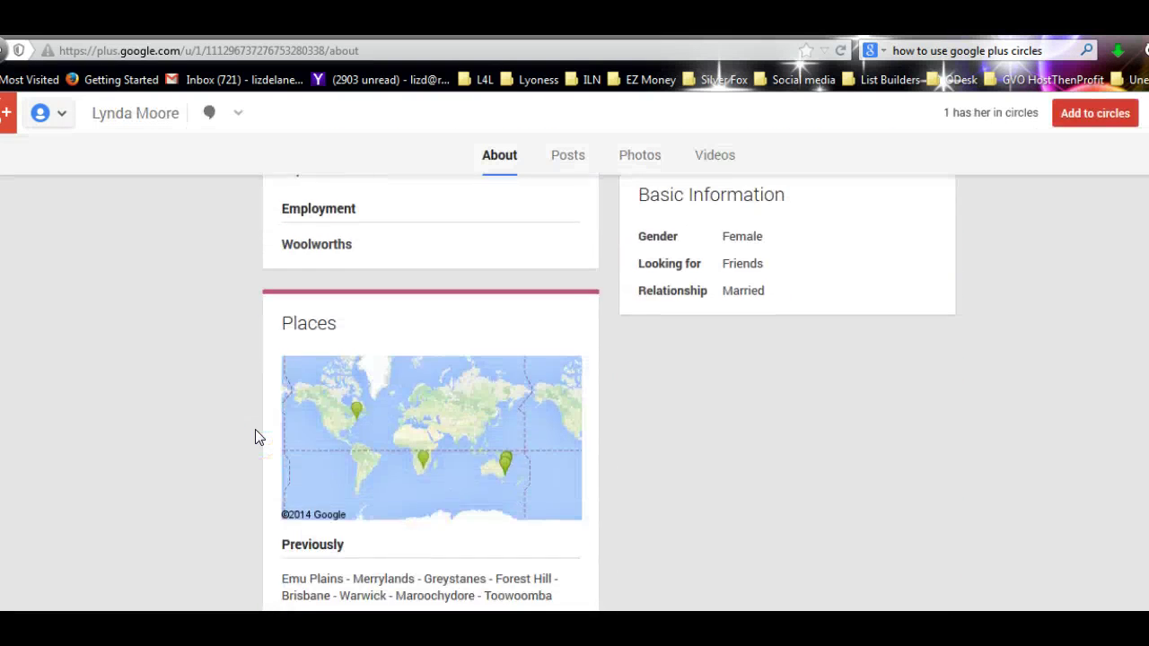
pyautogui.scroll(6, 279, 429)
pyautogui.click(669, 397)
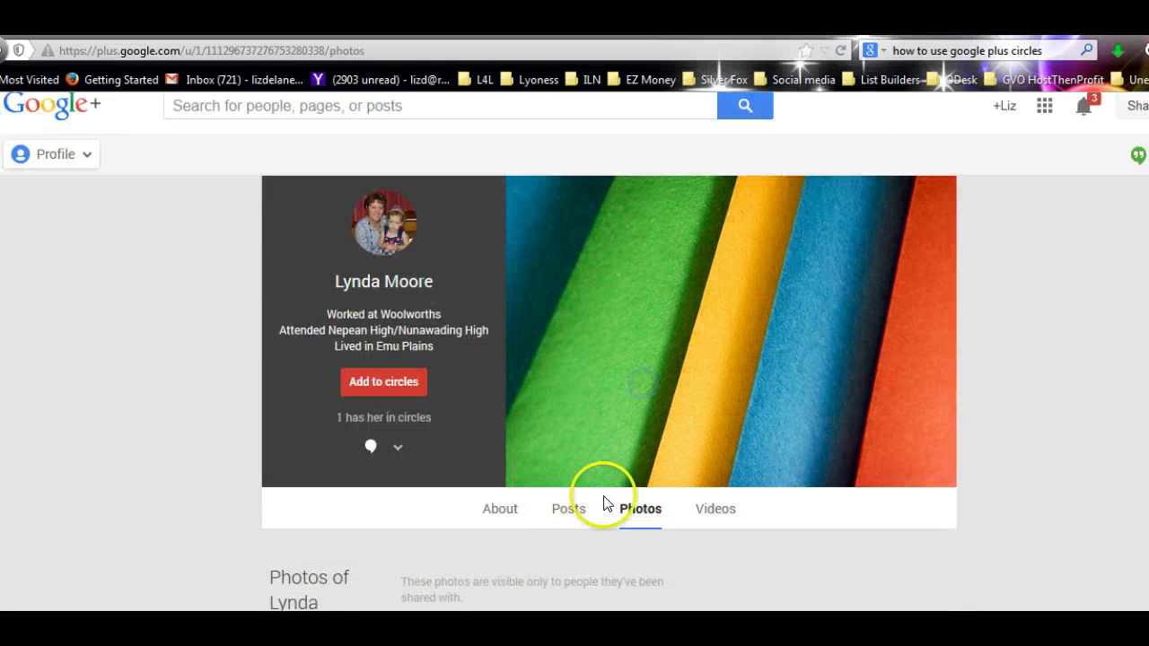
pyautogui.scroll(-5, 606, 502)
pyautogui.scroll(5, 604, 504)
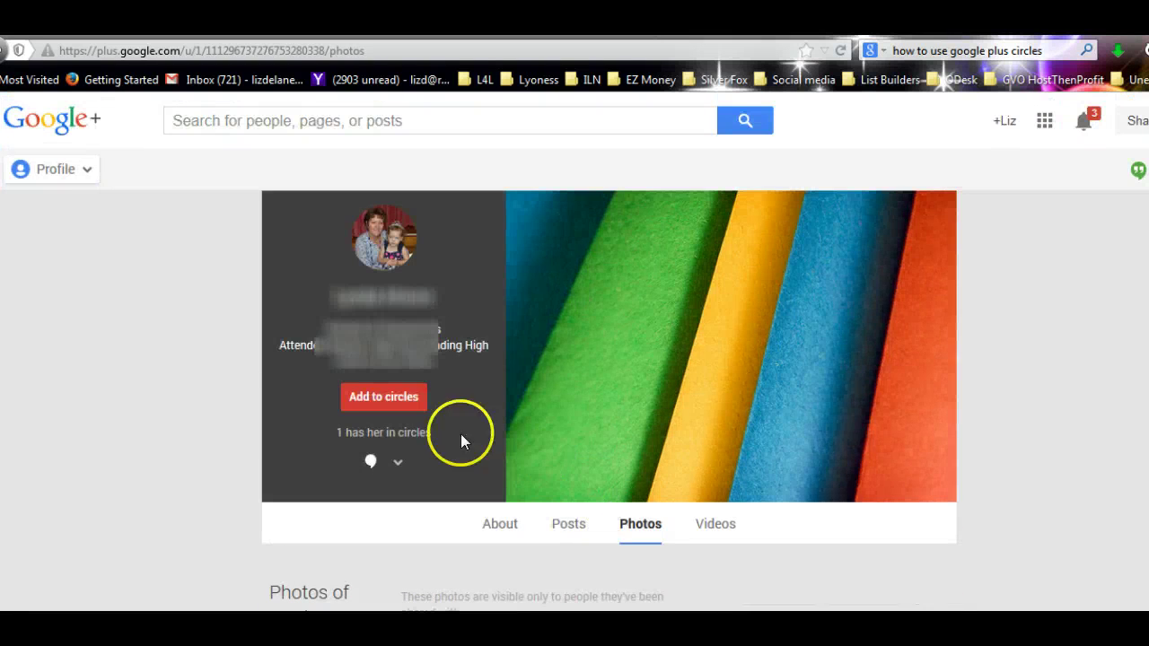
# - Add her to the Nunawading High circle, then go back to her Posts tab
pyautogui.click(359, 398)
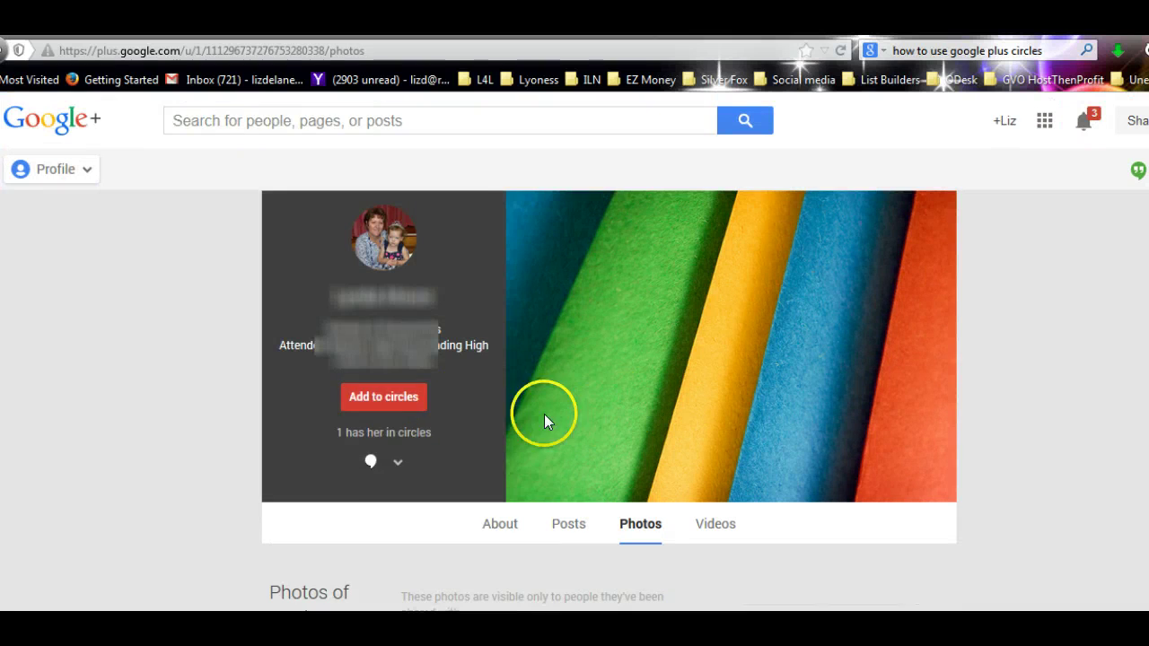
pyautogui.moveTo(396, 409)
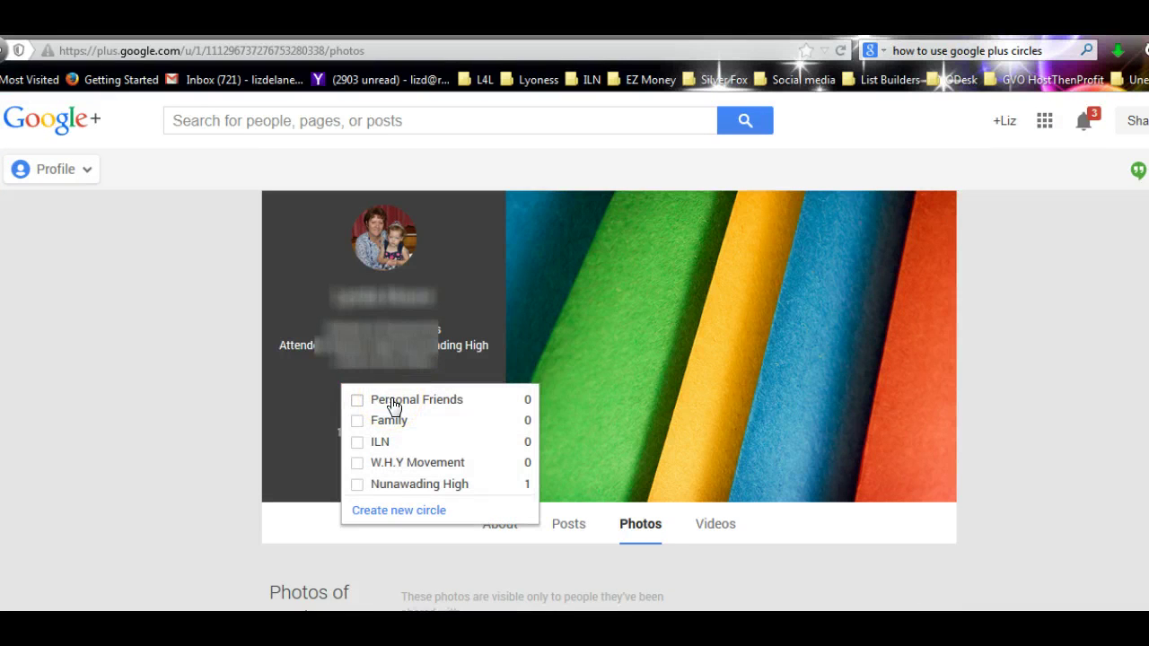
pyautogui.click(357, 484)
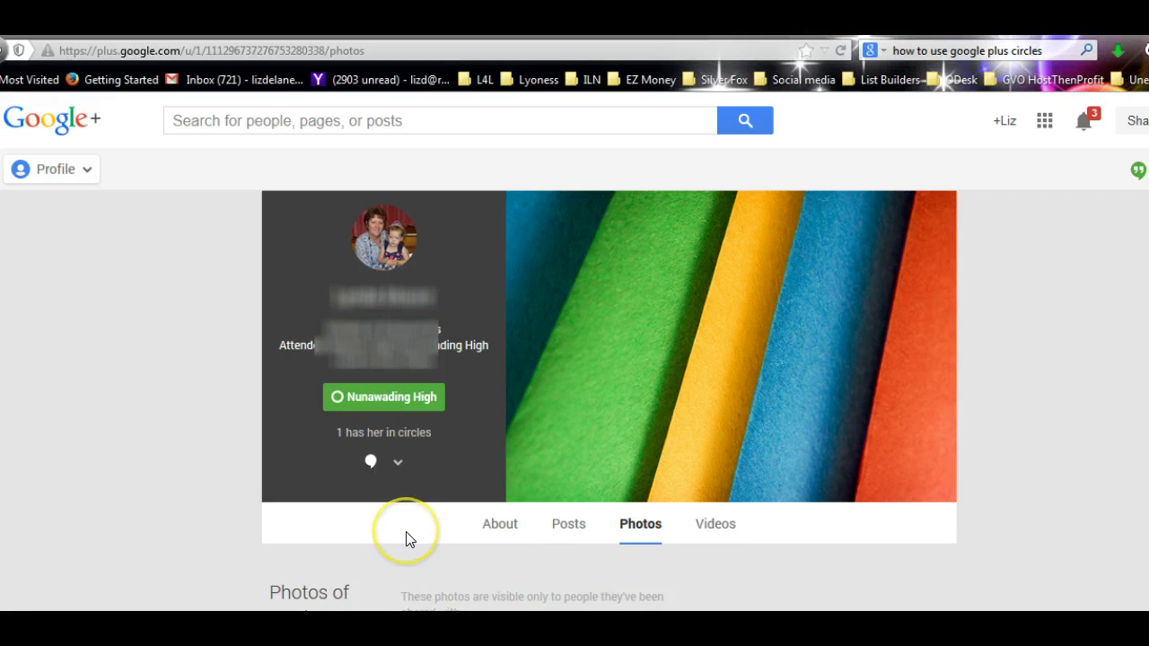
pyautogui.scroll(-4, 408, 540)
pyautogui.scroll(4, 409, 539)
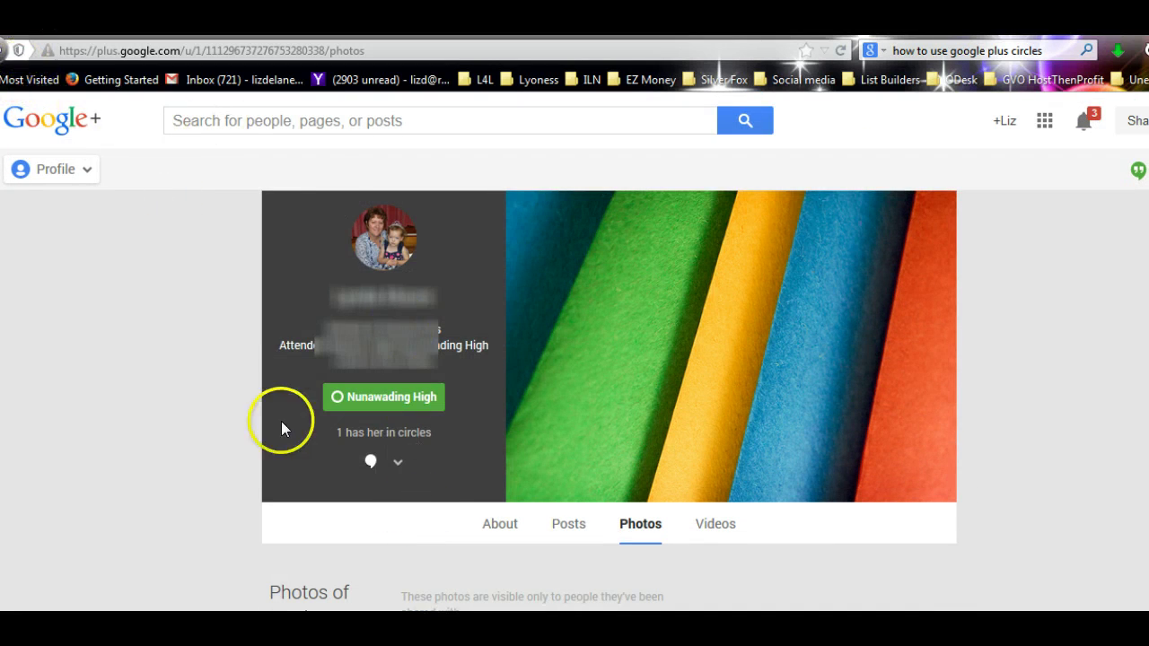
pyautogui.scroll(-5, 456, 519)
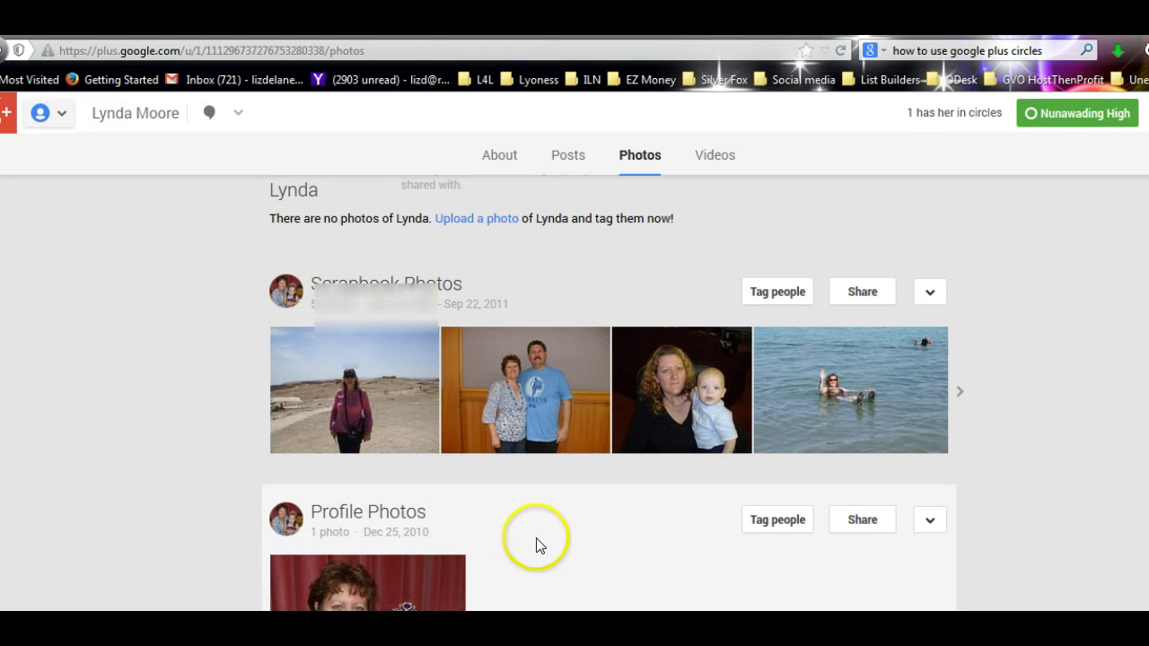
pyautogui.scroll(5, 534, 530)
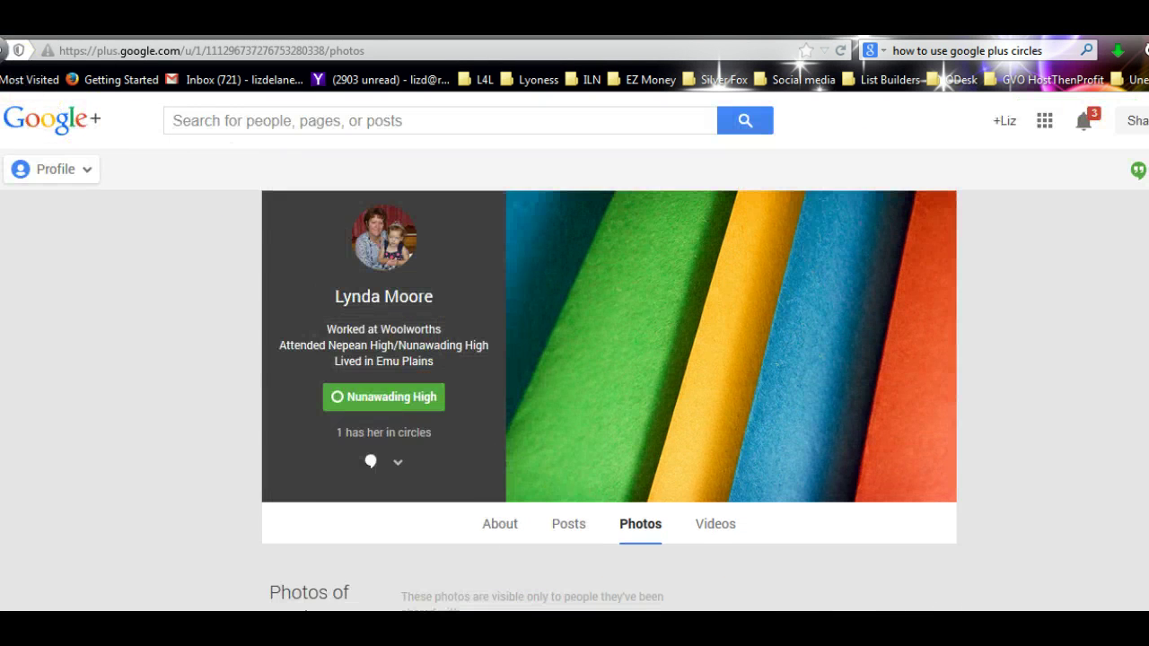
pyautogui.click(4, 50)
pyautogui.click(3, 50)
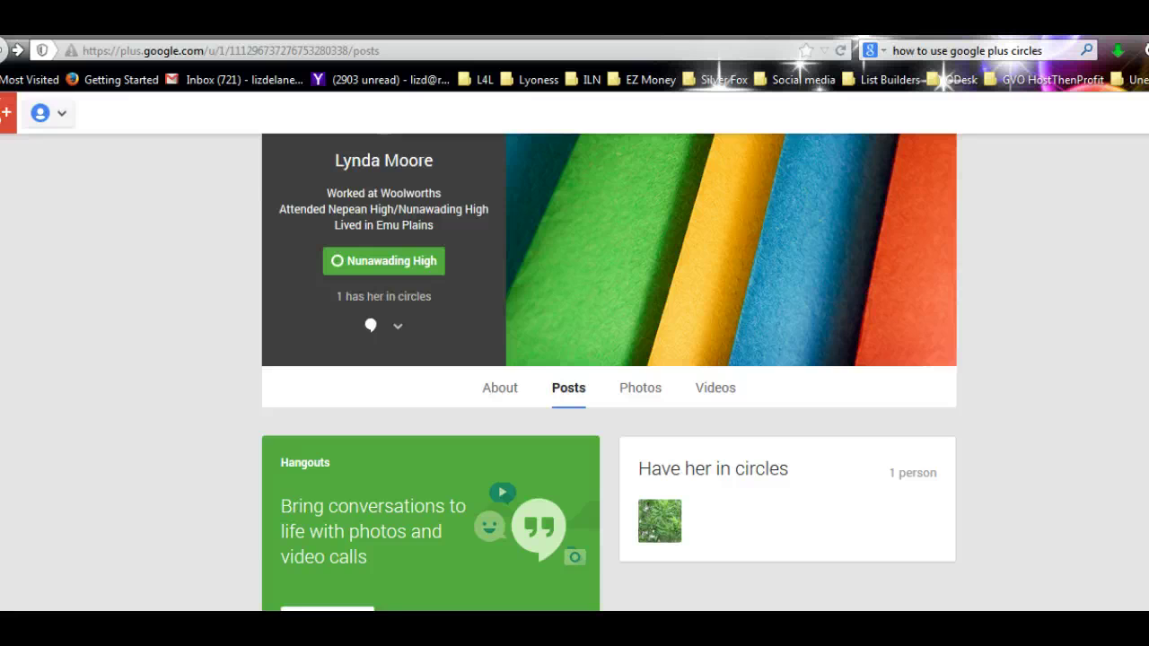
# - Go back to Find people, check Your circles, then return to the Find people tab
pyautogui.click(4, 51)
pyautogui.click(4, 50)
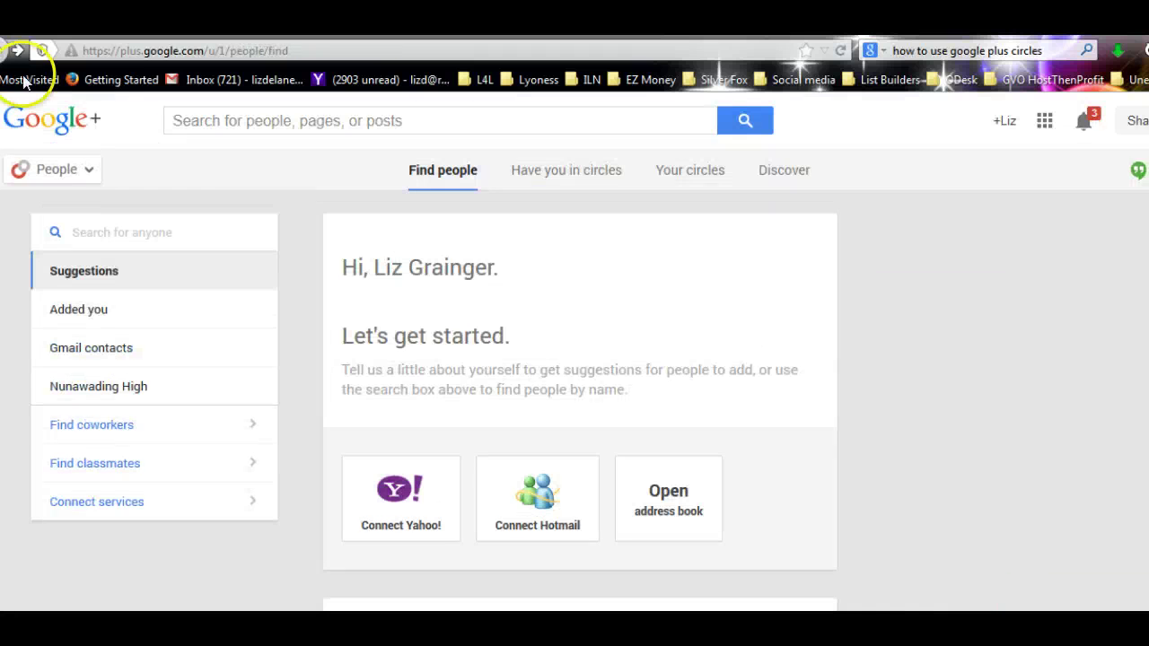
pyautogui.scroll(-4, 851, 464)
pyautogui.scroll(4, 853, 449)
pyautogui.click(689, 167)
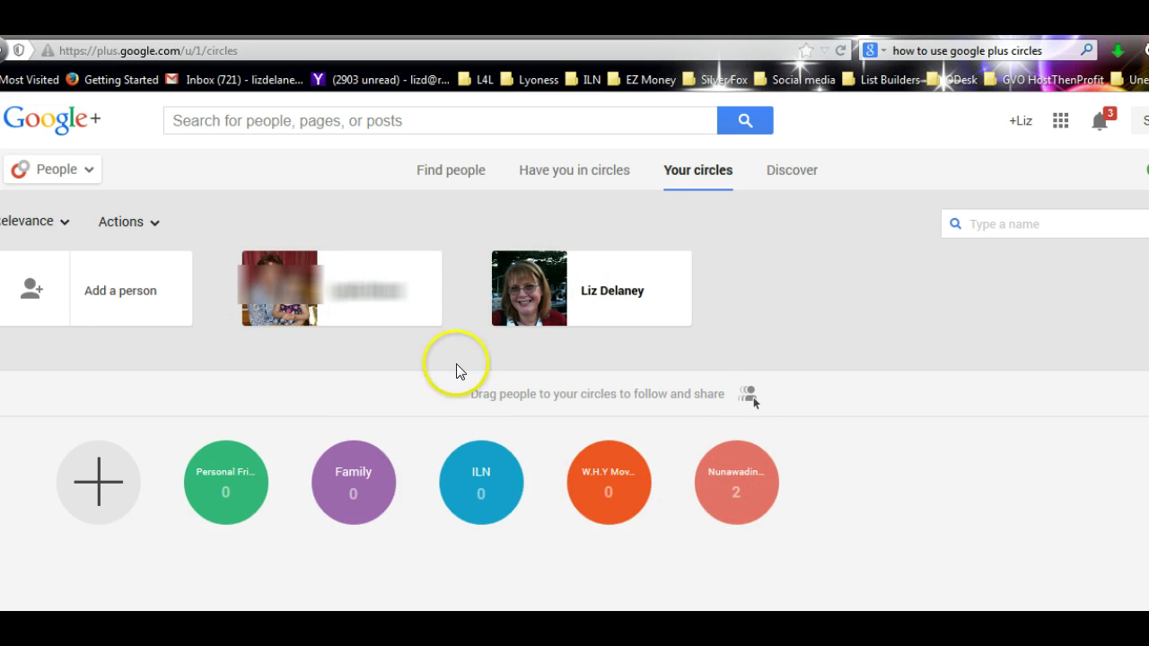
pyautogui.click(458, 179)
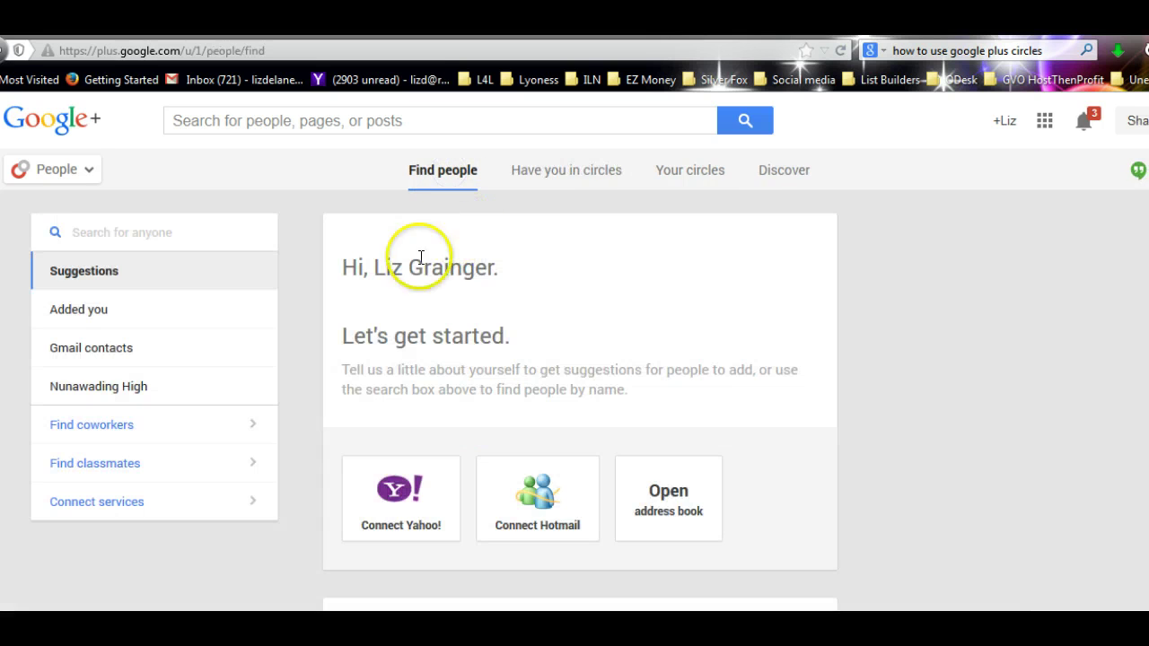
# - Search for the next person by full name, fix the capitalisation, and open their profile
pyautogui.click(110, 233)
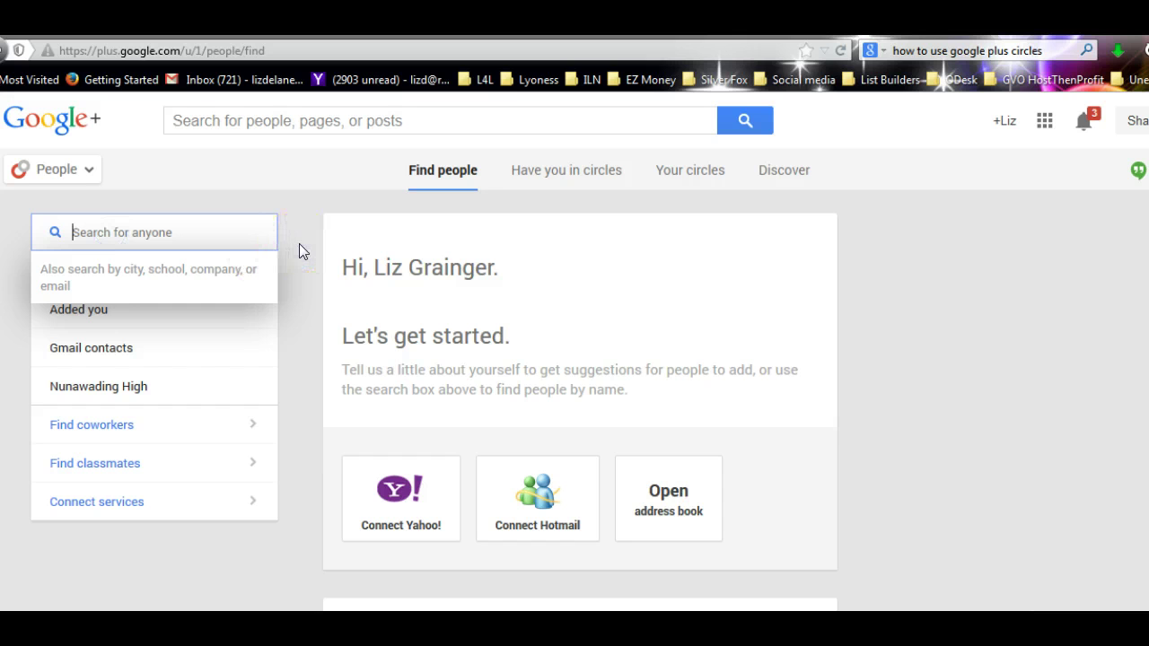
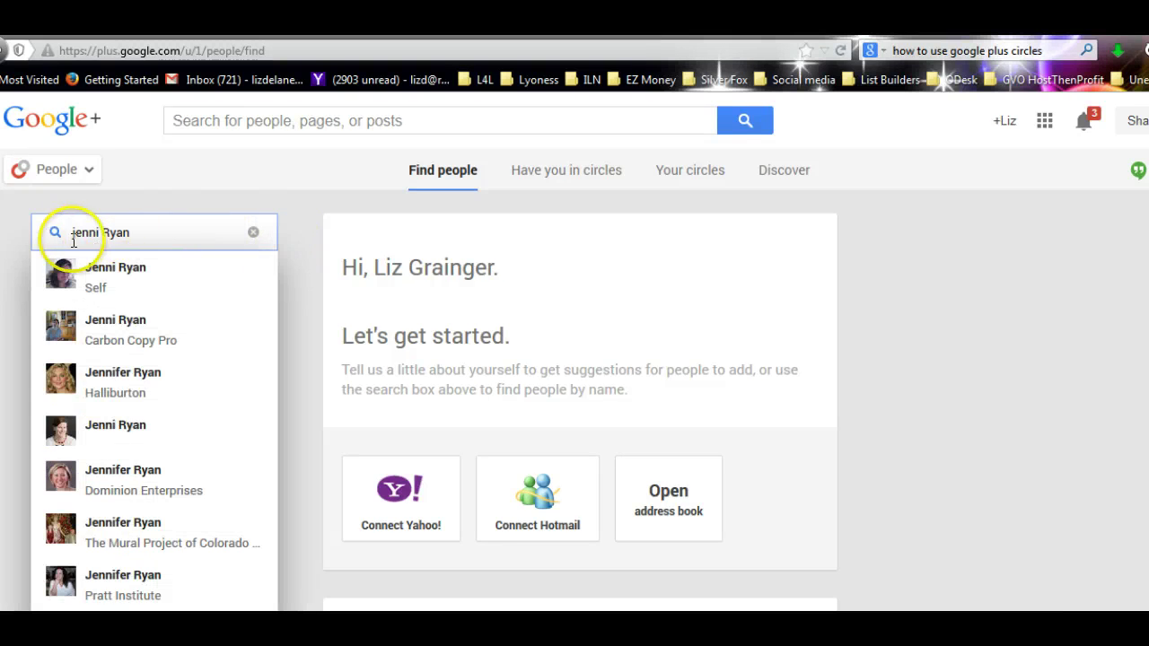
pyautogui.click(83, 233)
pyautogui.press('BackSpace')
pyautogui.press('BackSpace')
pyautogui.write('Je')
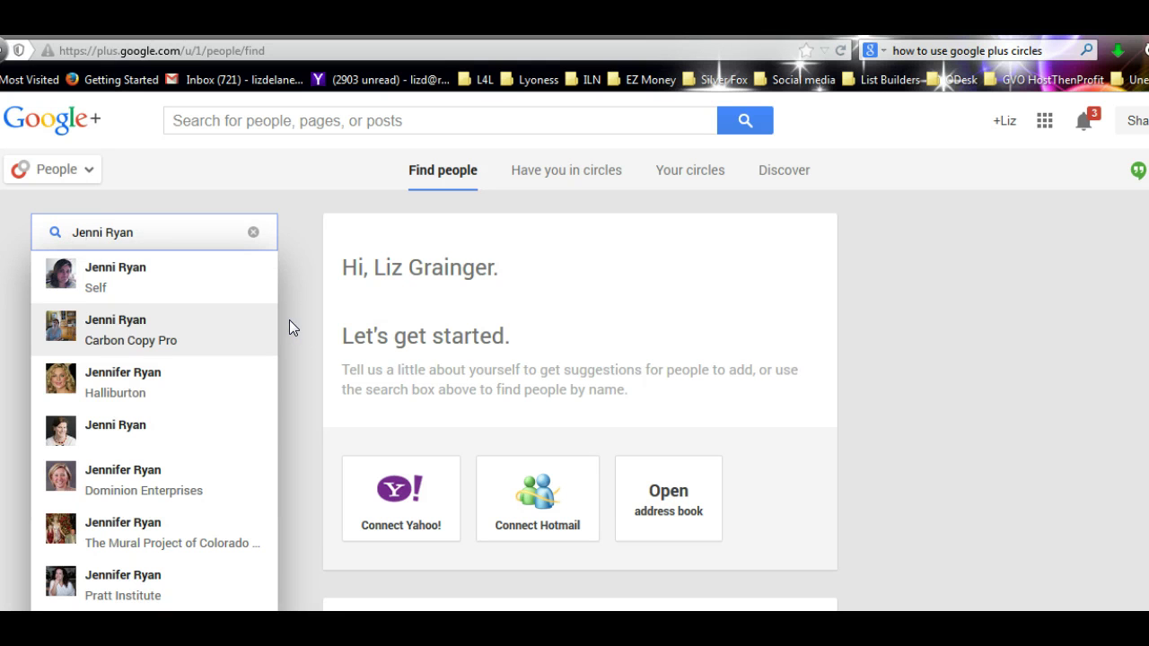
pyautogui.click(114, 433)
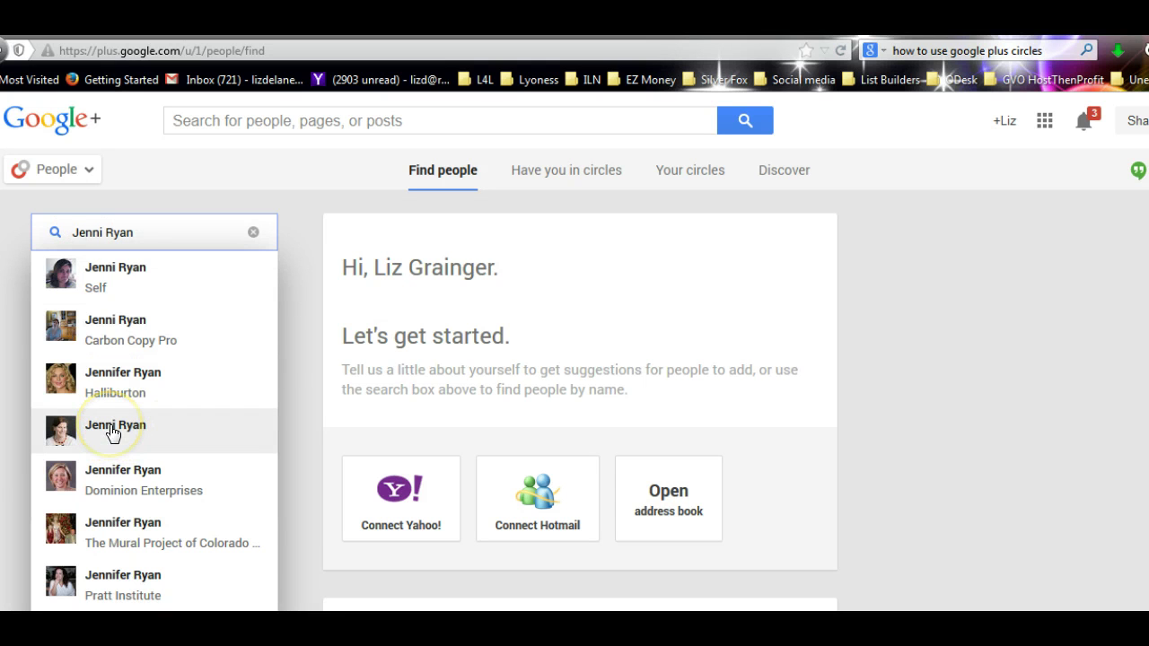
pyautogui.click(113, 432)
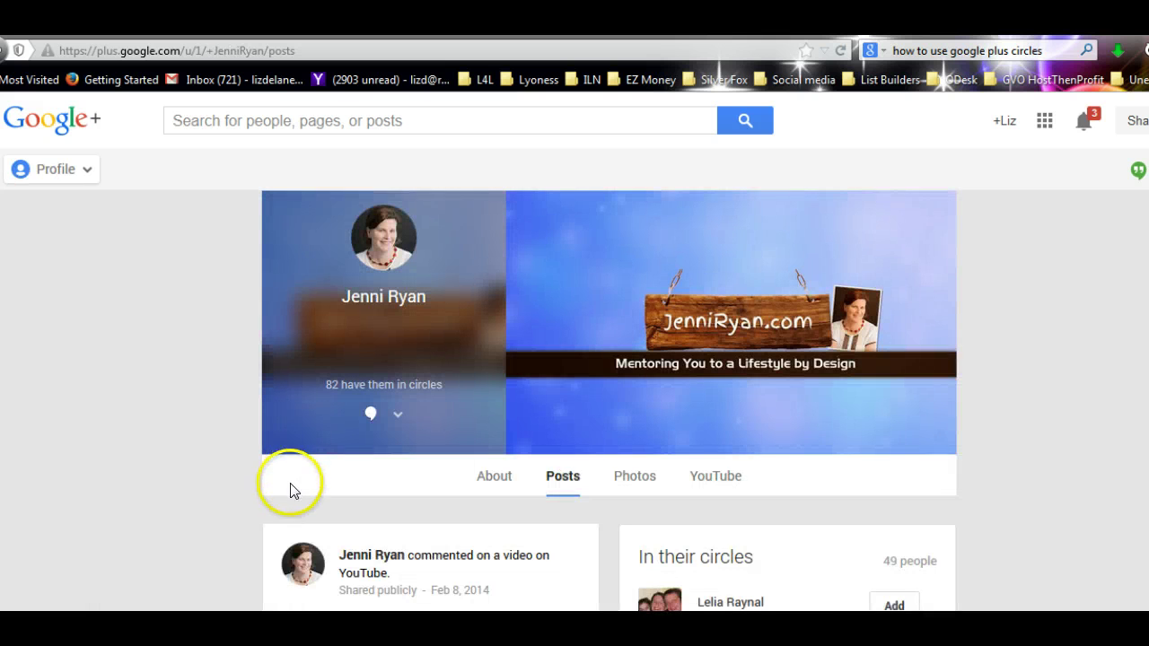
# - Add the found person to the W.H.Y Movement and ILN circles from their profile
pyautogui.scroll(-10, 195, 490)
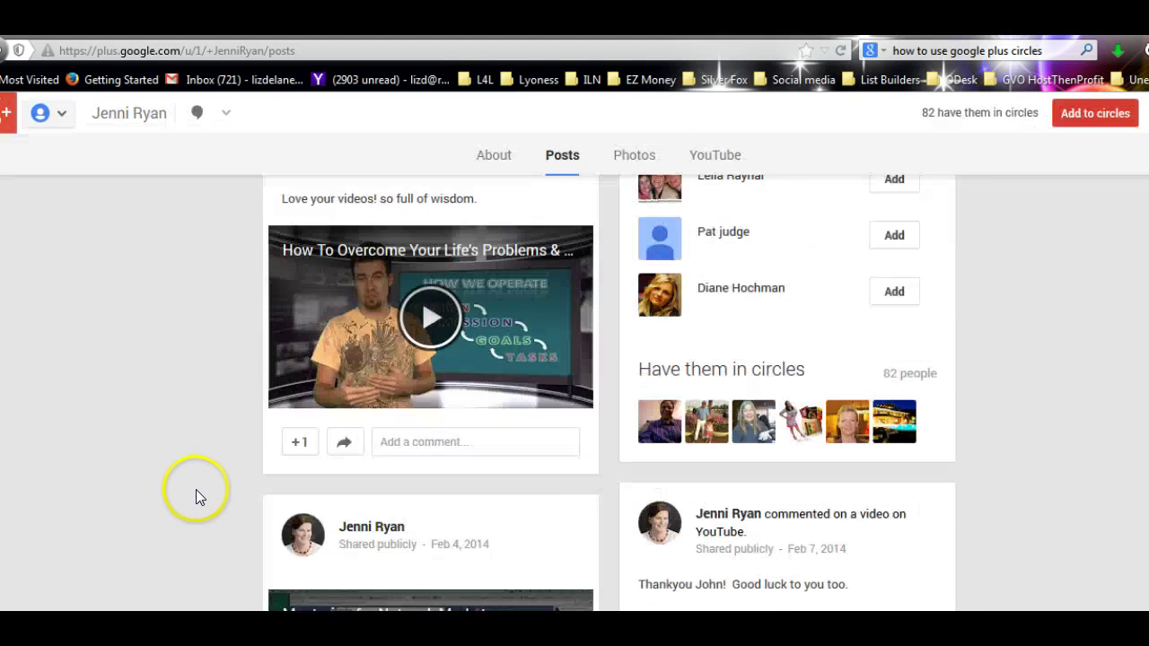
pyautogui.scroll(10, 196, 489)
pyautogui.moveTo(385, 347)
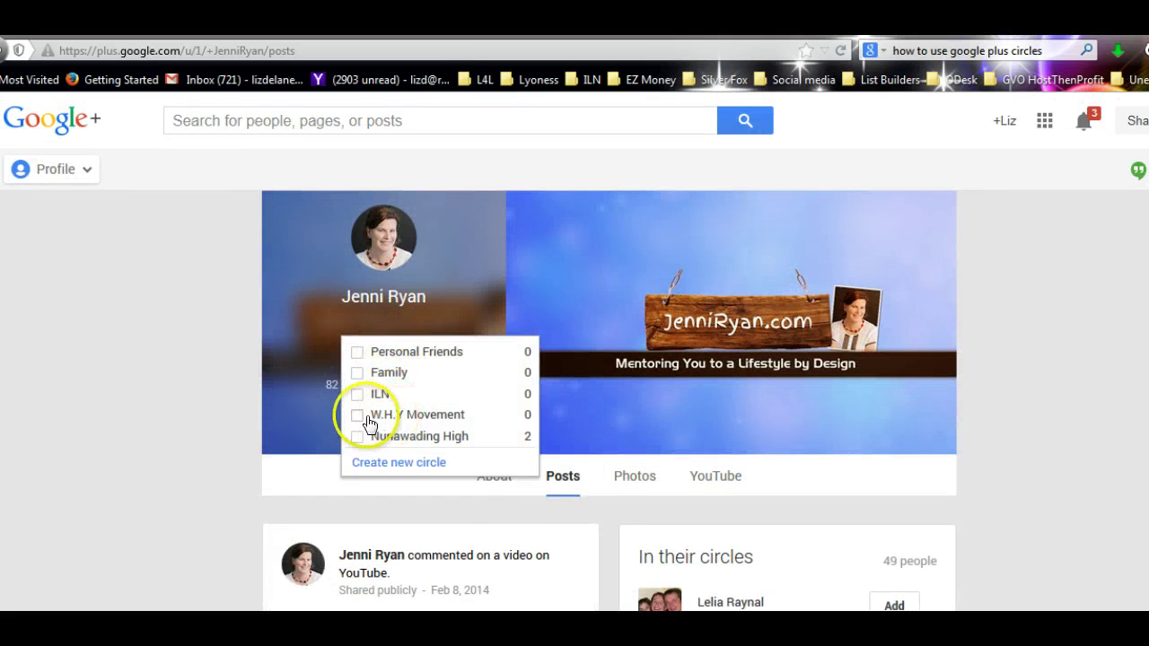
pyautogui.click(358, 416)
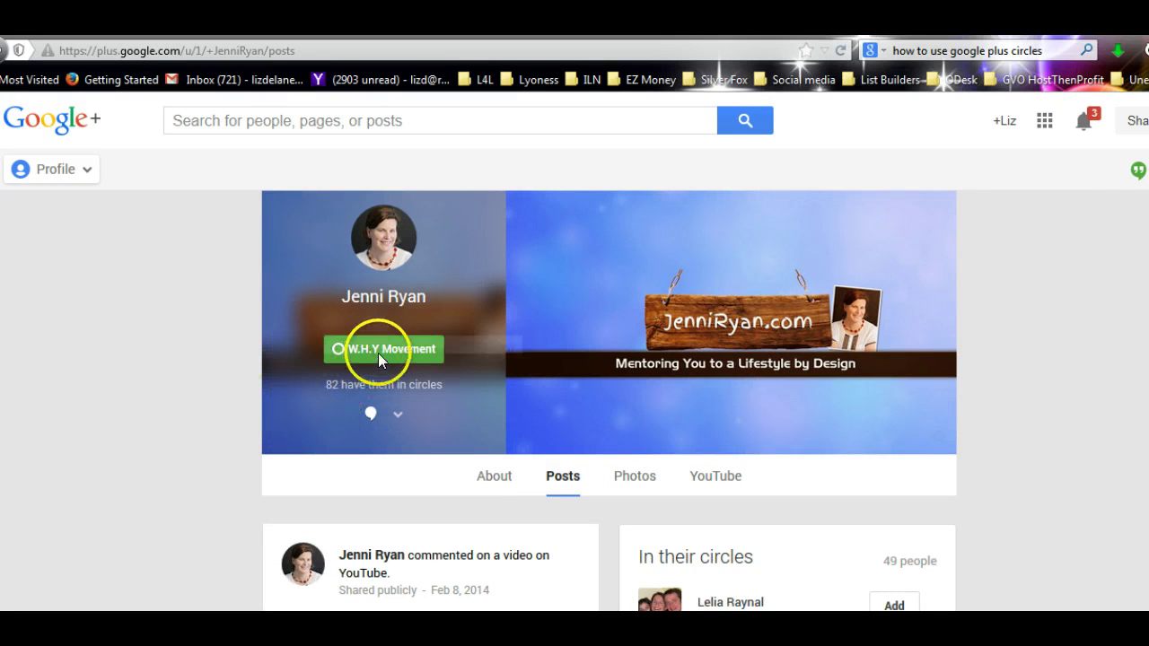
pyautogui.moveTo(382, 358)
pyautogui.click(340, 394)
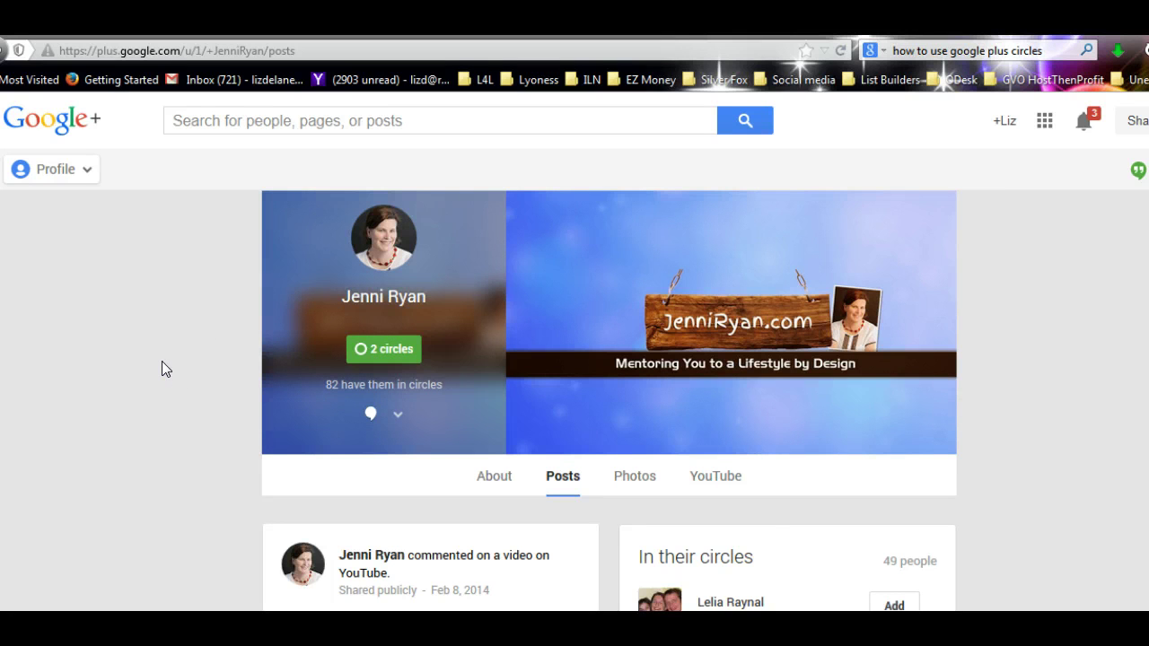
# - Go back to the People section's Find people page
pyautogui.click(16, 51)
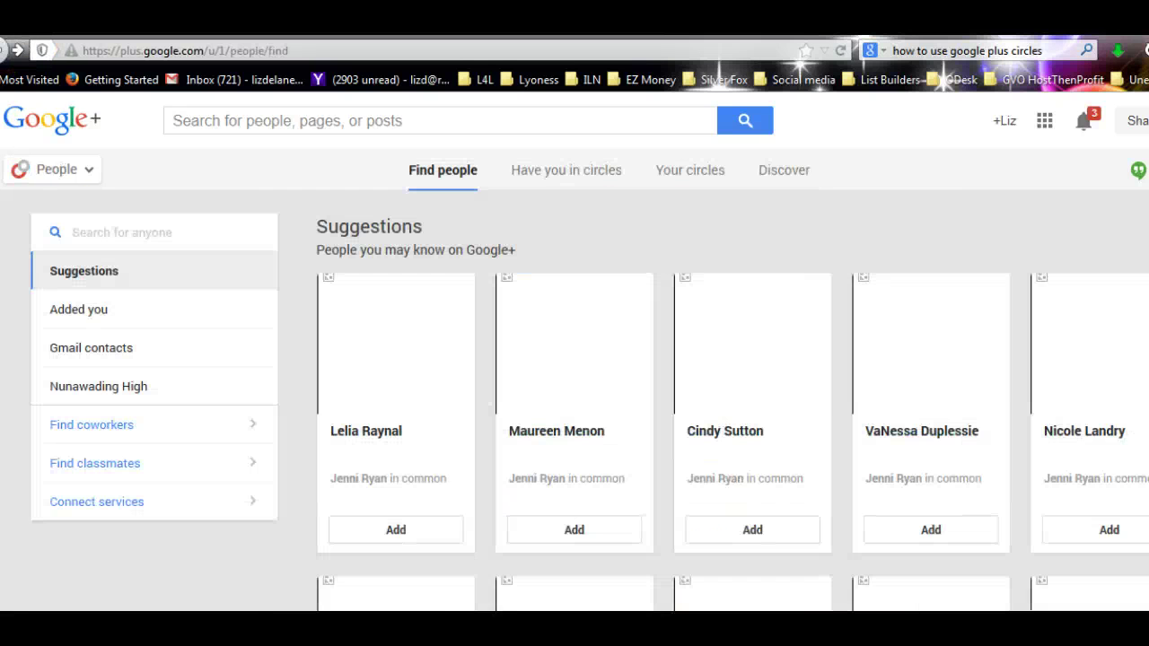